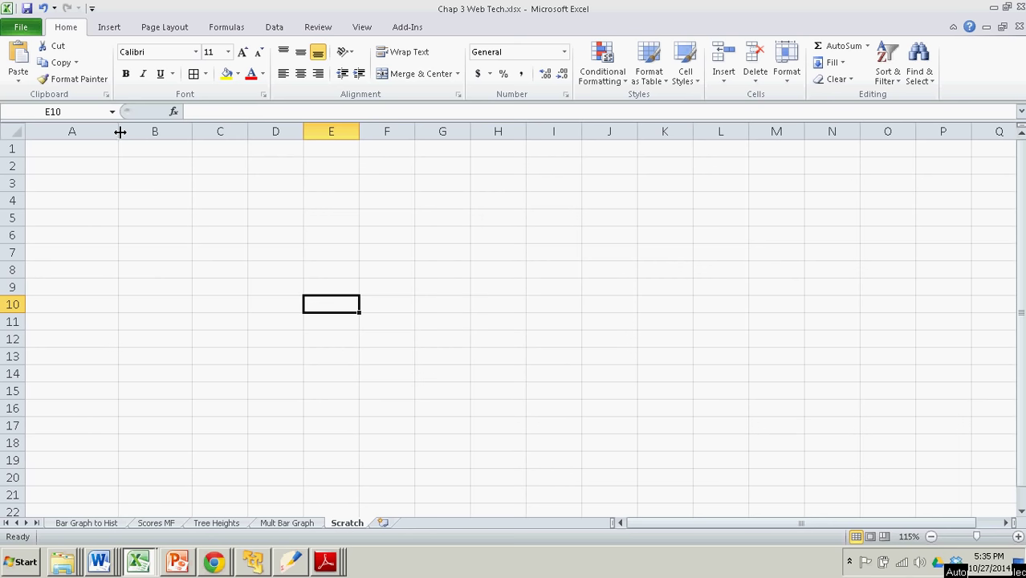
Step: Widen column A and enter the header 'Tree Type' in A1
{"action": "left_click_drag", "start_coordinate": [119, 131], "coordinate": [137, 131]}
{"action": "left_click", "coordinate": [164, 188]}
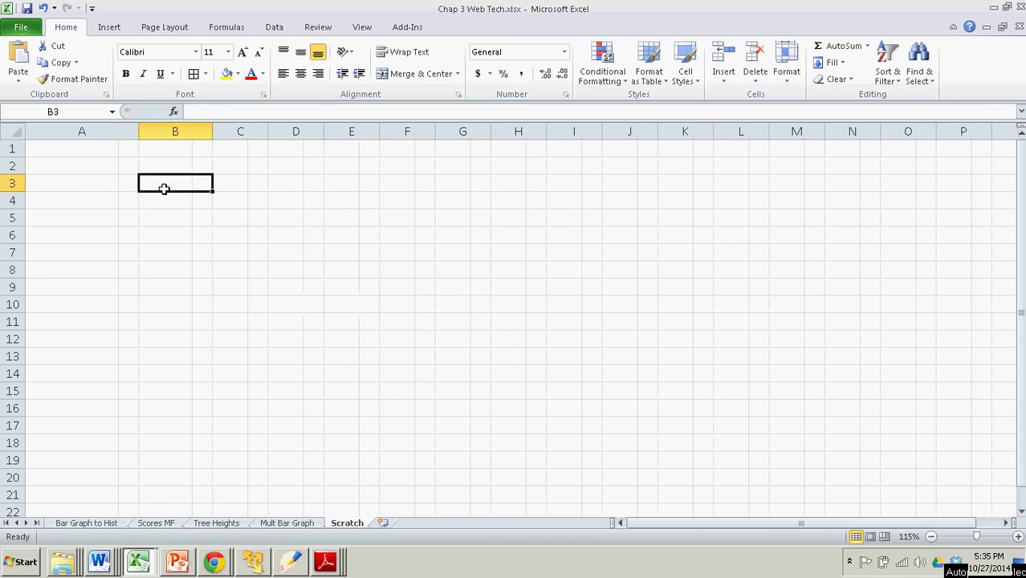
{"action": "left_click", "coordinate": [112, 153]}
{"action": "type", "text": "T"}
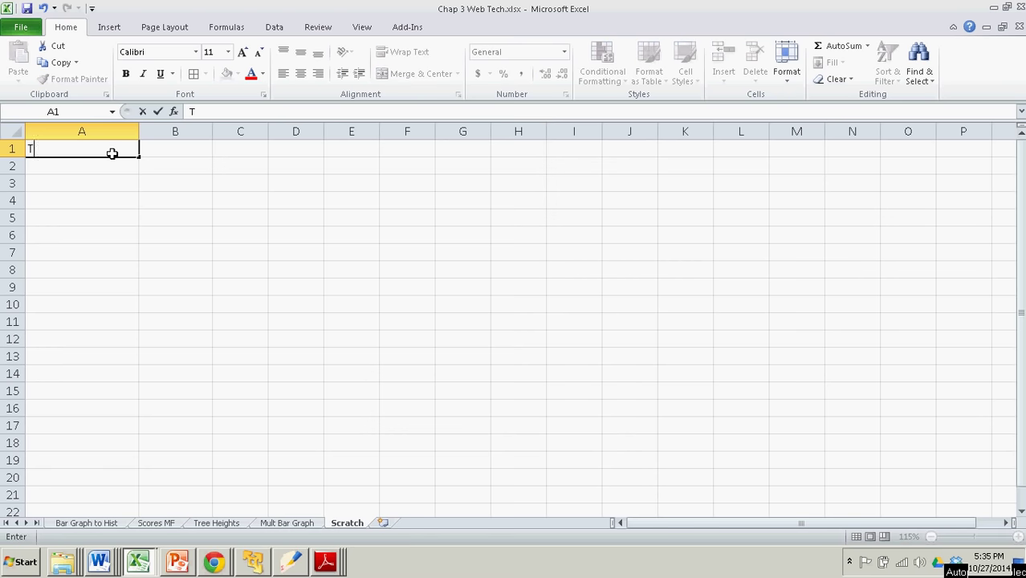
{"action": "type", "text": "ree Type"}
{"action": "key", "text": "Return"}
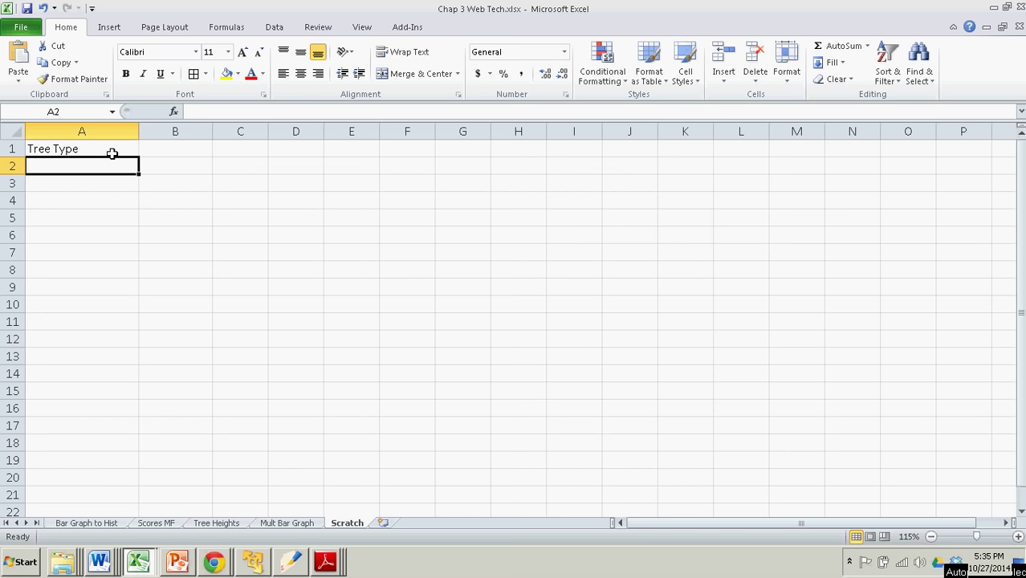
Step: List Quaking Aspen, Balsam Poplar, Cottonwood, Yellow Birch and Red Maple in A2:A6
{"action": "type", "text": "Quaking"}
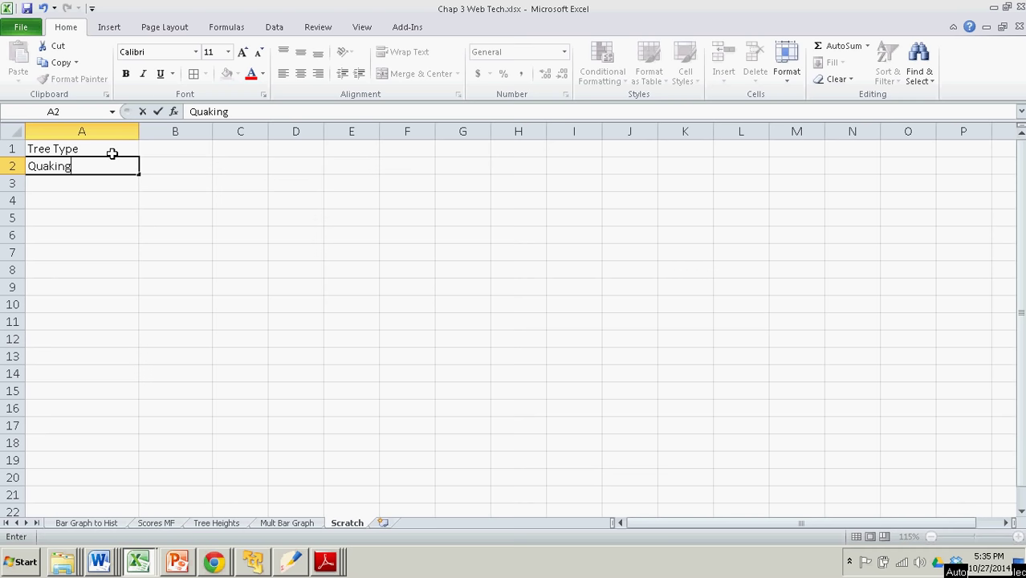
{"action": "type", "text": " Aspen"}
{"action": "key", "text": "Return"}
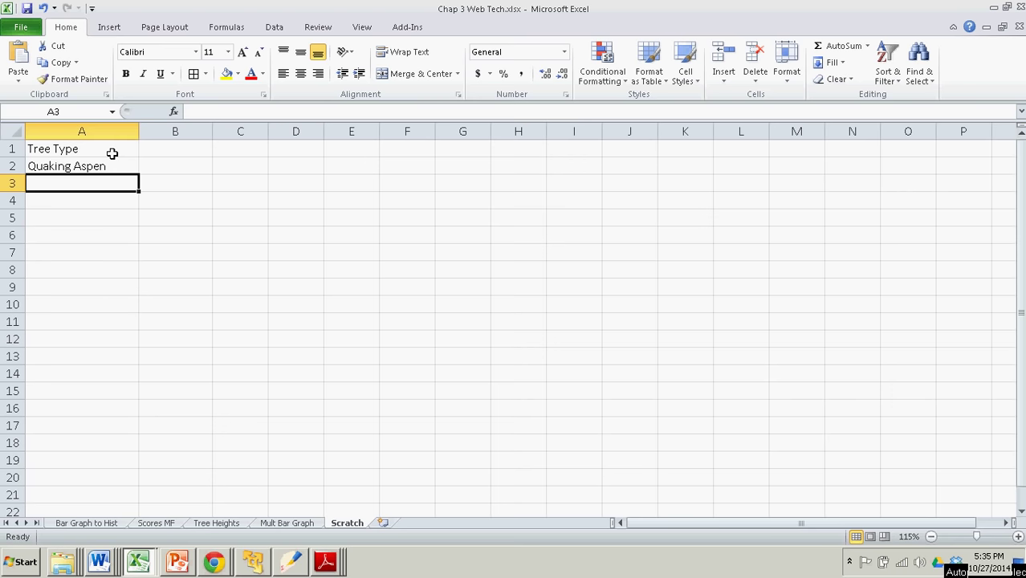
{"action": "type", "text": "Balsam"}
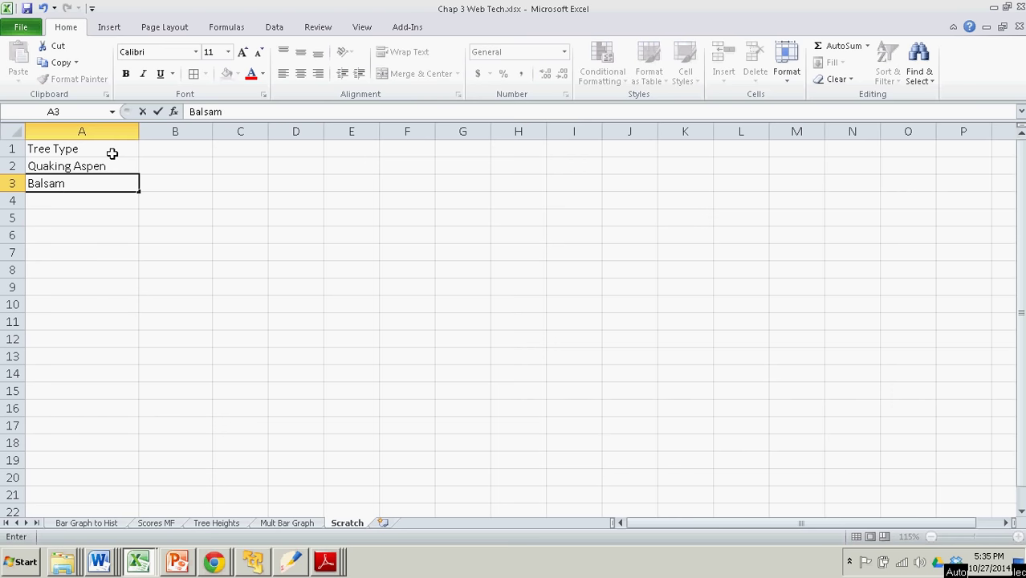
{"action": "type", "text": " Pp"}
{"action": "type", "text": "p"}
{"action": "type", "text": "lar"}
{"action": "key", "text": "Return"}
{"action": "type", "text": "C"}
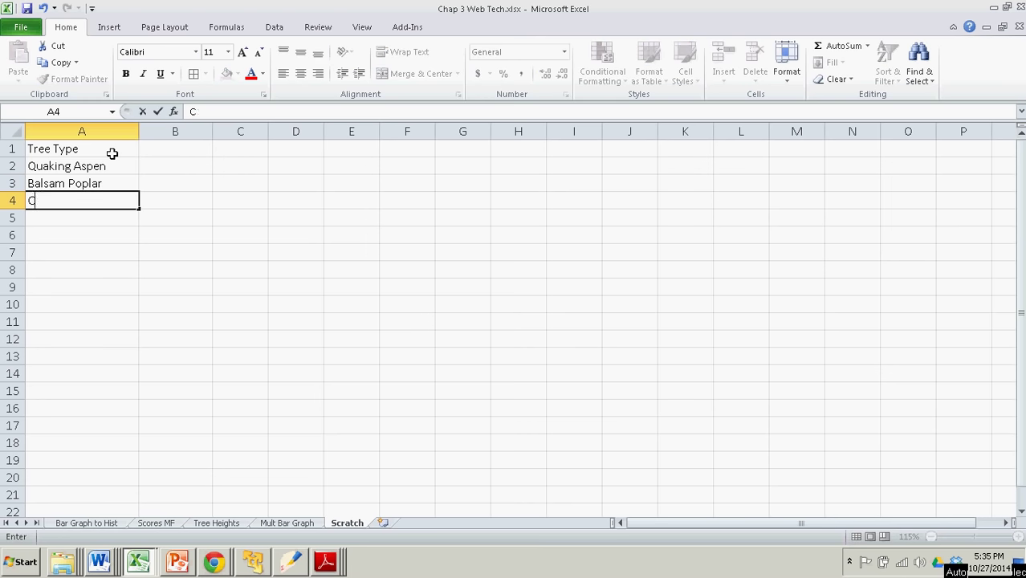
{"action": "type", "text": "ottonwood"}
{"action": "key", "text": "Return"}
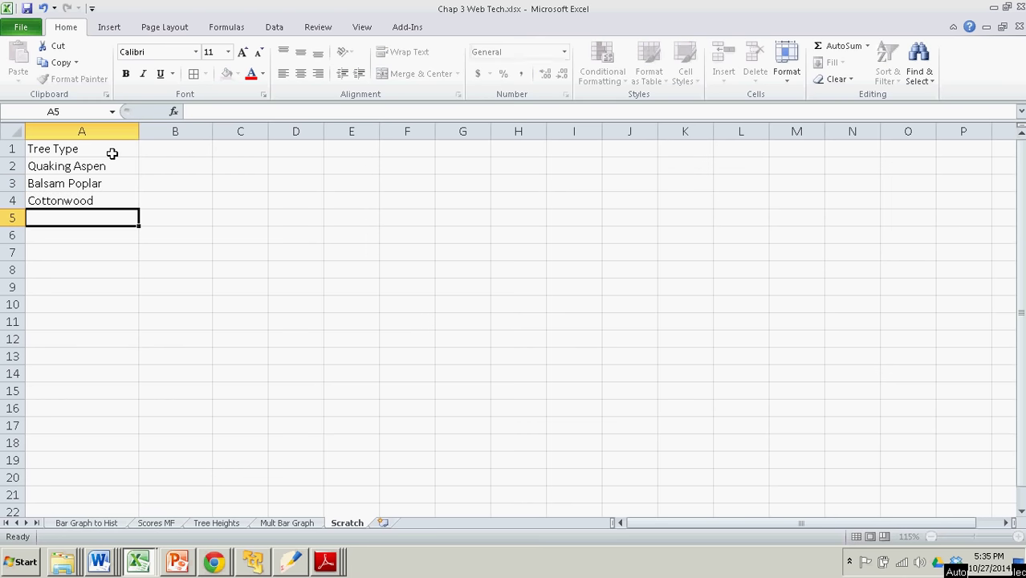
{"action": "type", "text": "Yellow"}
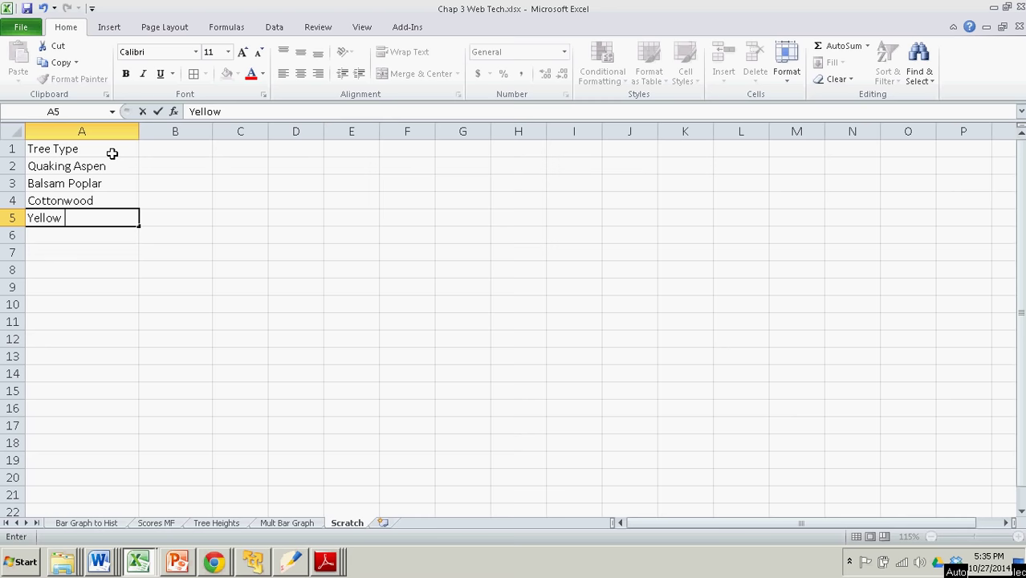
{"action": "type", "text": " Birch"}
{"action": "key", "text": "Return"}
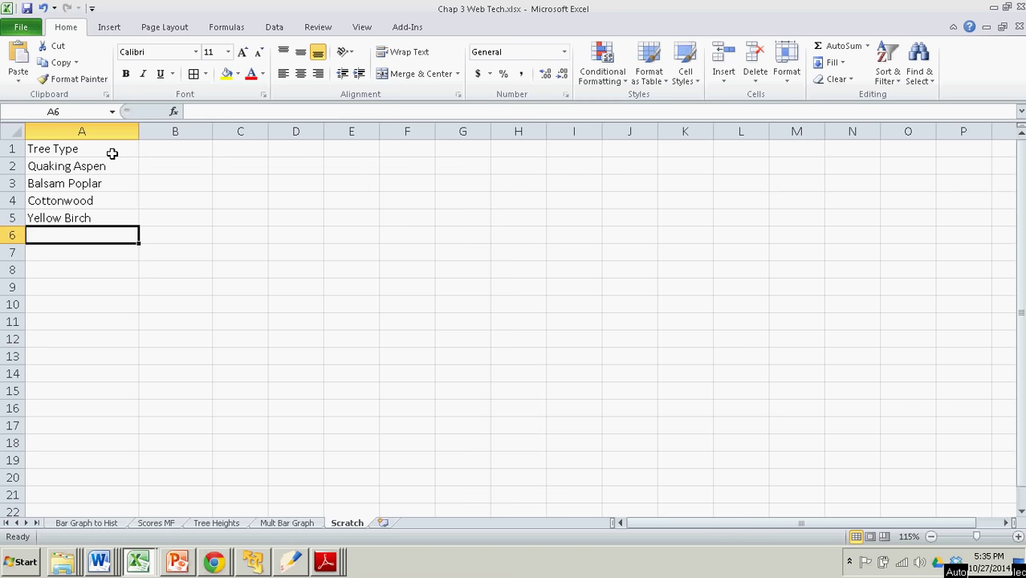
{"action": "type", "text": "Red Maple"}
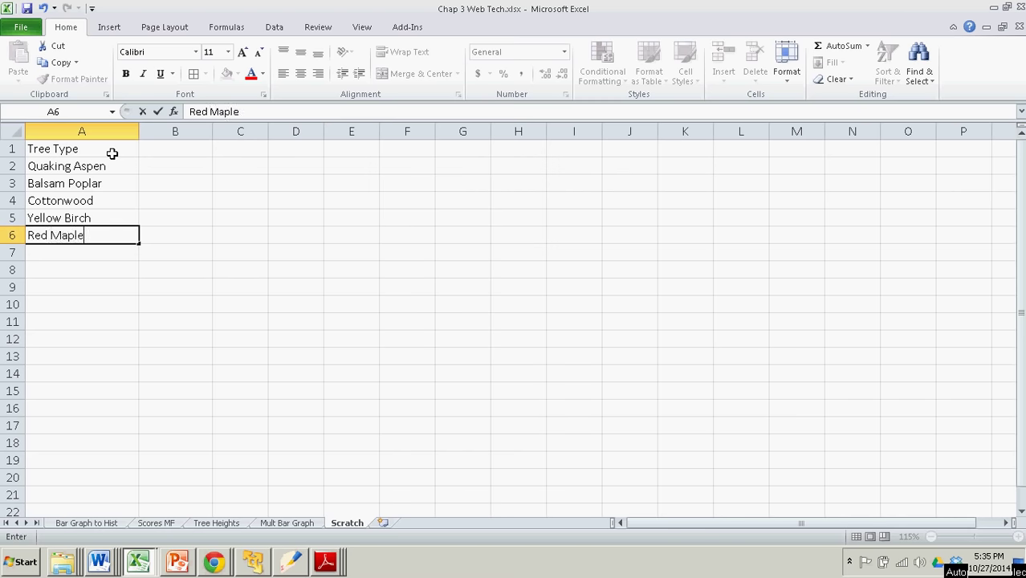
{"action": "key", "text": "Up"}
{"action": "key", "text": "Up"}
{"action": "key", "text": "Up"}
{"action": "key", "text": "Up"}
{"action": "key", "text": "Up"}
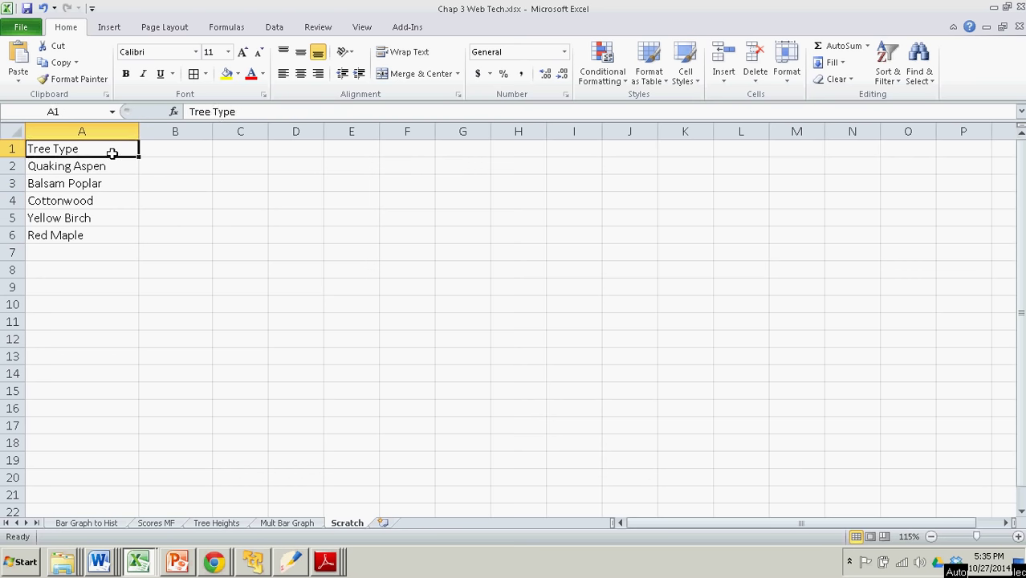
Step: Enter the header 'Height' in cell B1
{"action": "key", "text": "Right"}
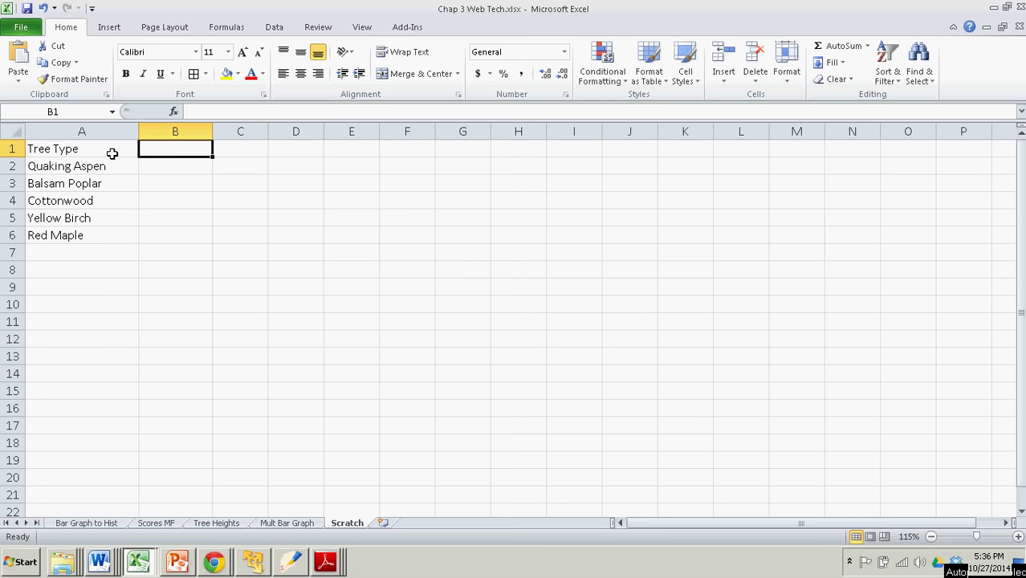
{"action": "type", "text": "Height"}
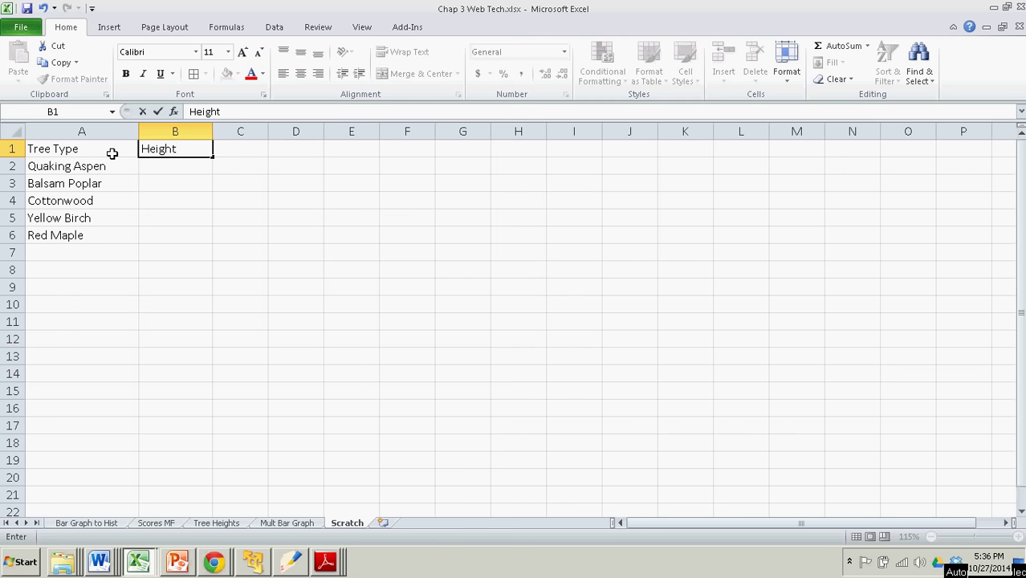
{"action": "key", "text": "Down"}
{"action": "key", "text": "Down"}
{"action": "key", "text": "Up"}
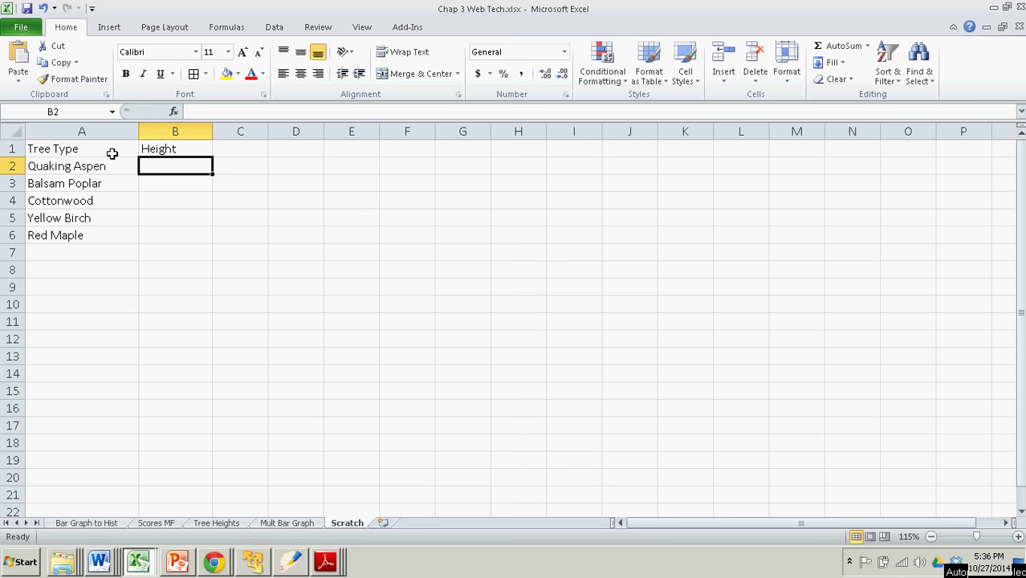
Step: Enter heights 55, 70, 80, 65 and 82 in B2:B6
{"action": "type", "text": "55"}
{"action": "key", "text": "Return"}
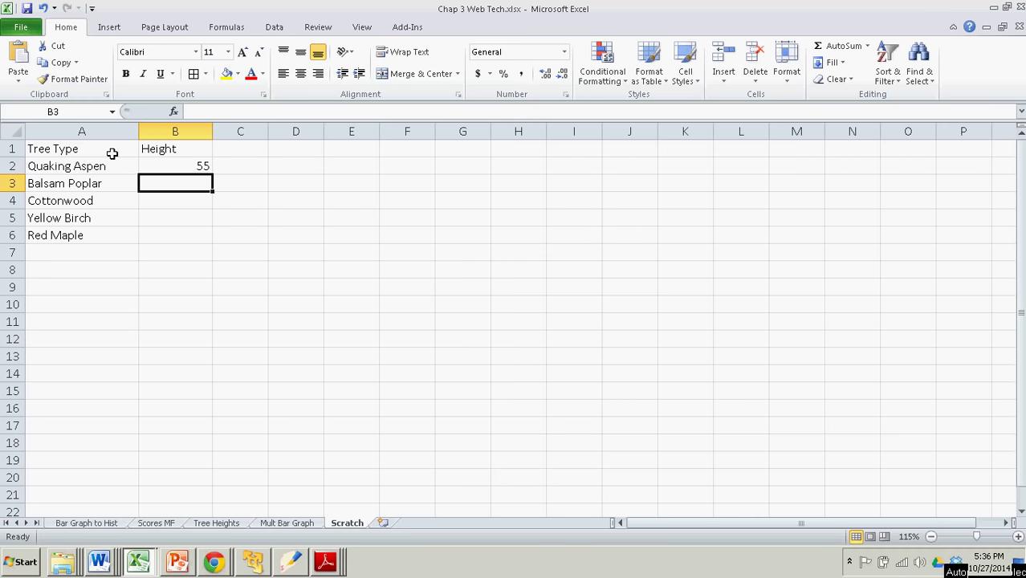
{"action": "type", "text": "70"}
{"action": "key", "text": "Return"}
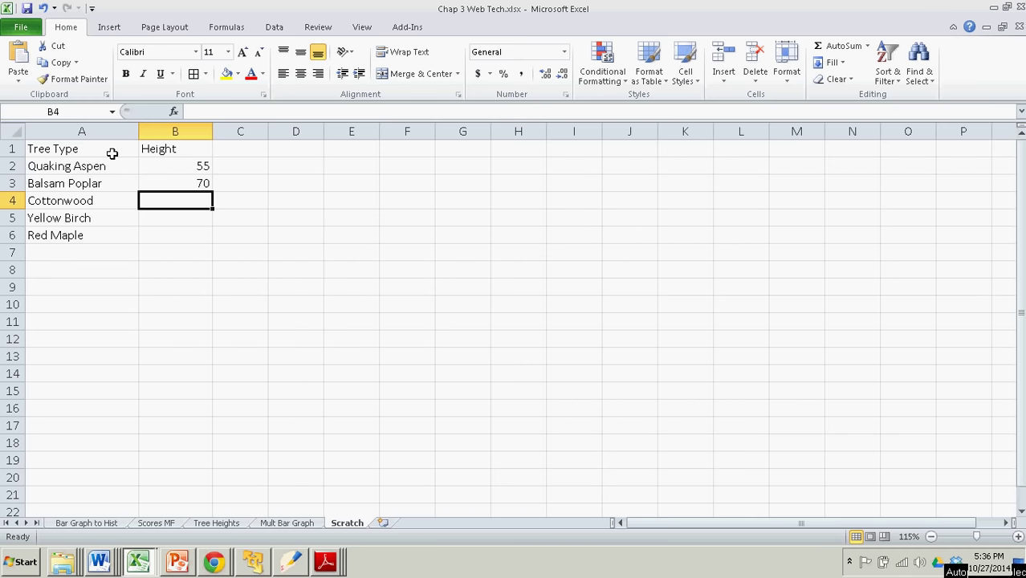
{"action": "type", "text": "80"}
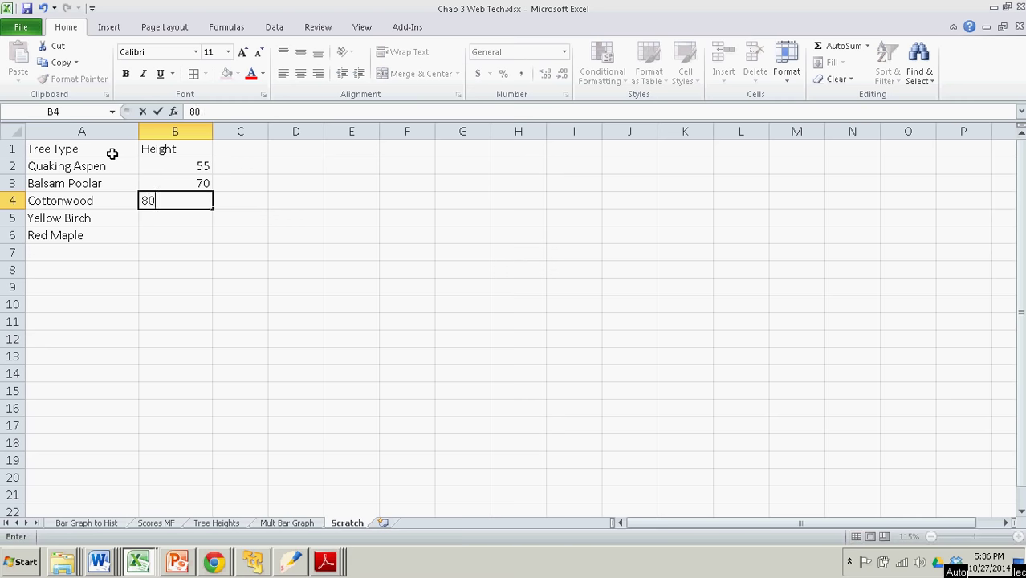
{"action": "key", "text": "Return"}
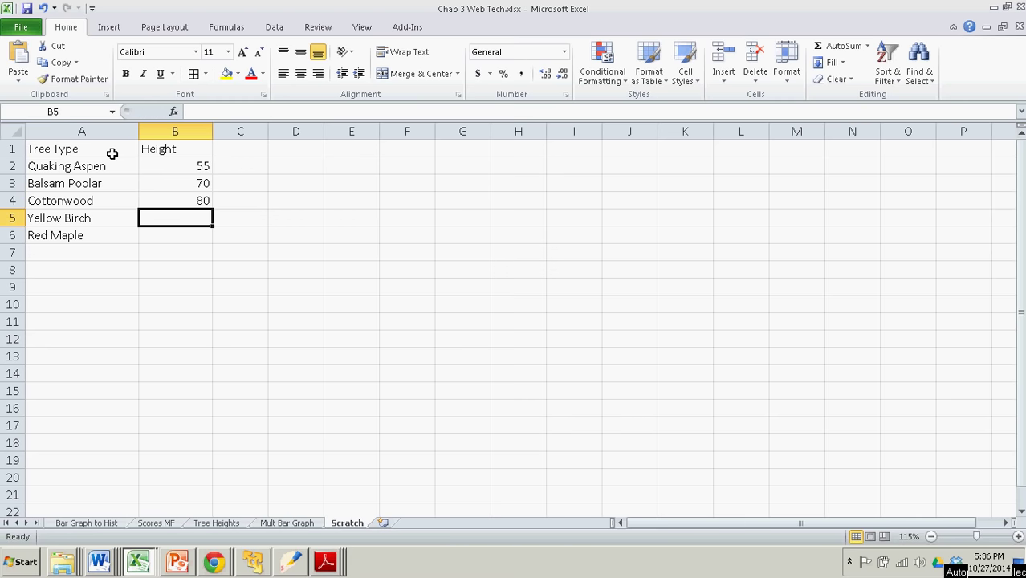
{"action": "type", "text": "65"}
{"action": "key", "text": "Return"}
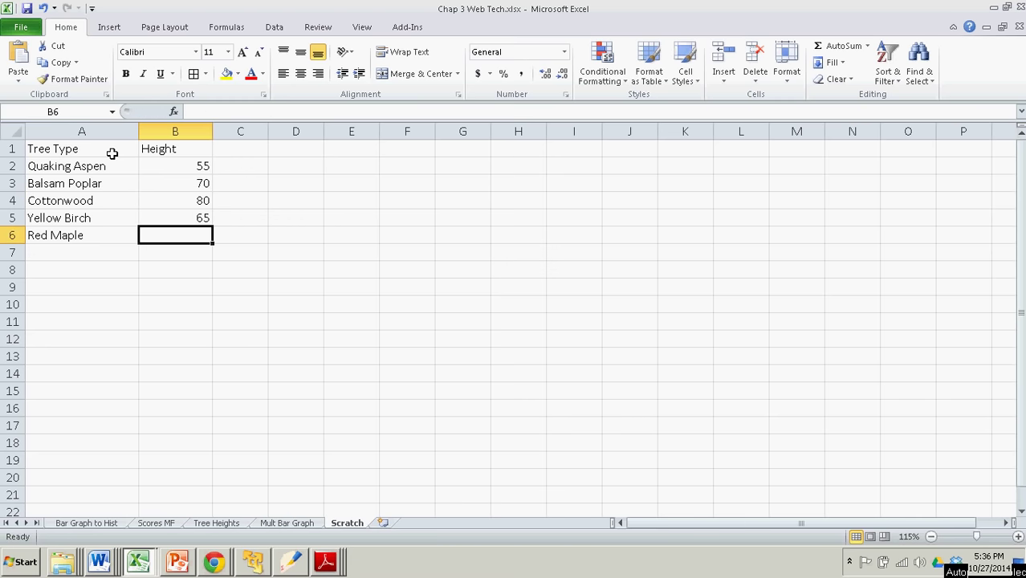
{"action": "type", "text": "82"}
{"action": "key", "text": "Return"}
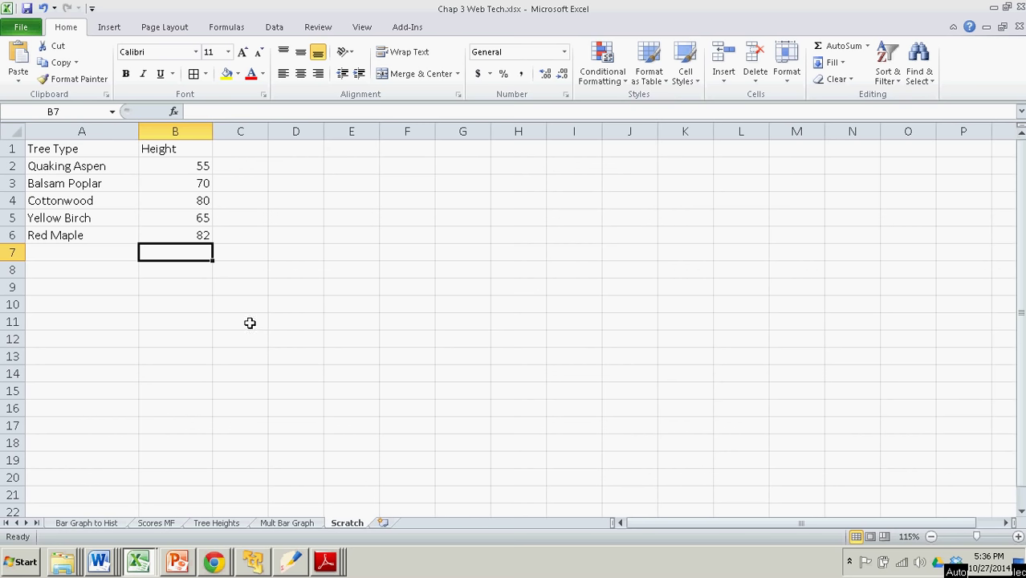
Step: Insert a 2-D Clustered Column chart from the data in A2:B6
{"action": "mouse_move", "coordinate": [84, 165]}
{"action": "left_mouse_down"}
{"action": "mouse_move", "coordinate": [90, 183]}
{"action": "mouse_move", "coordinate": [195, 233]}
{"action": "left_mouse_up"}
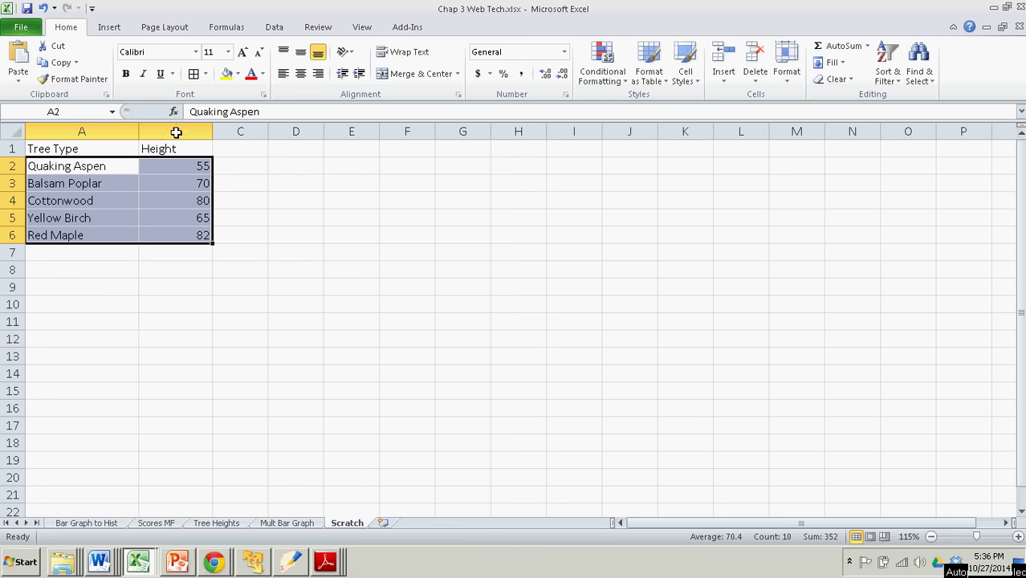
{"action": "left_click", "coordinate": [111, 30]}
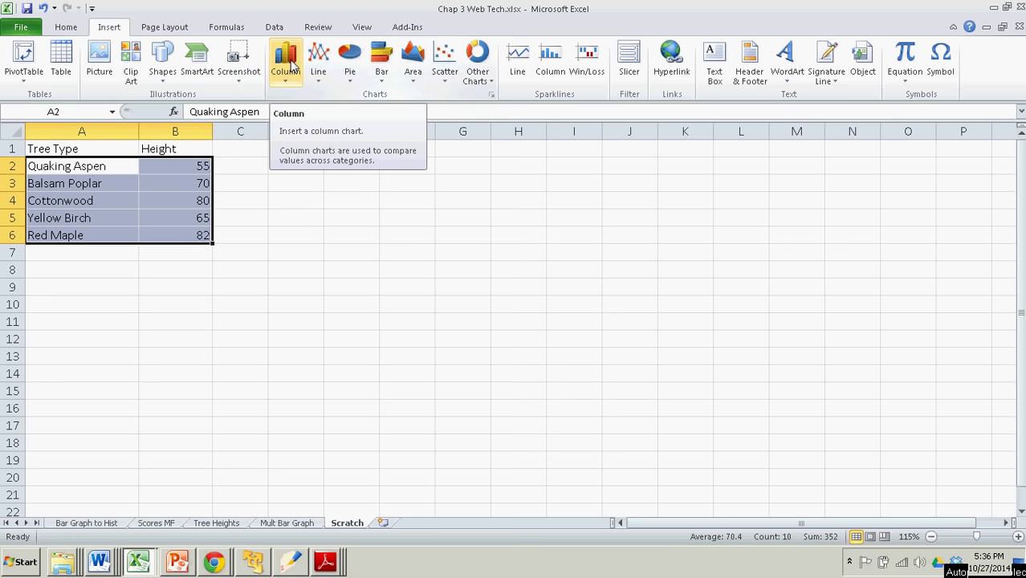
{"action": "left_click", "coordinate": [292, 66]}
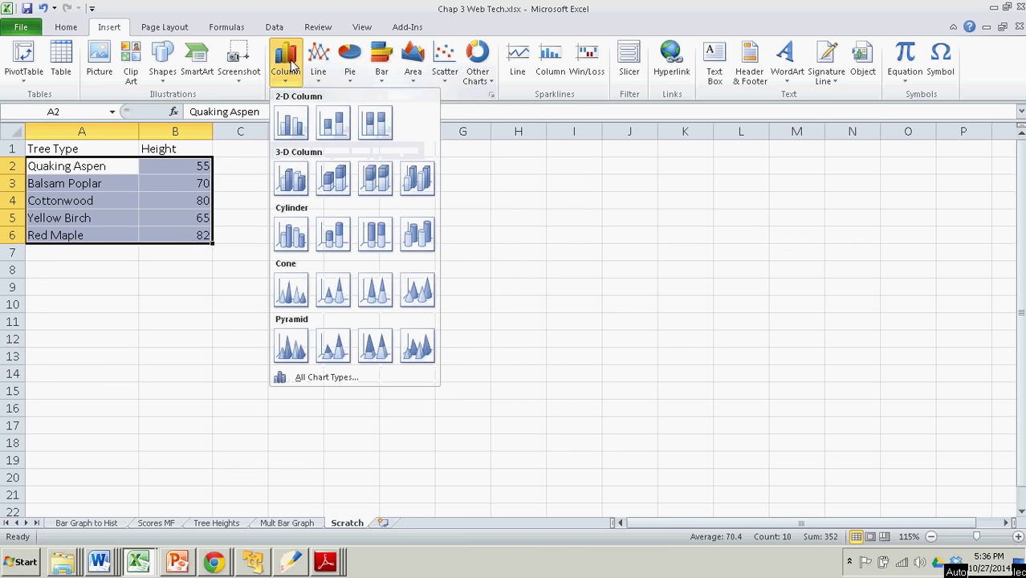
{"action": "left_click", "coordinate": [291, 124]}
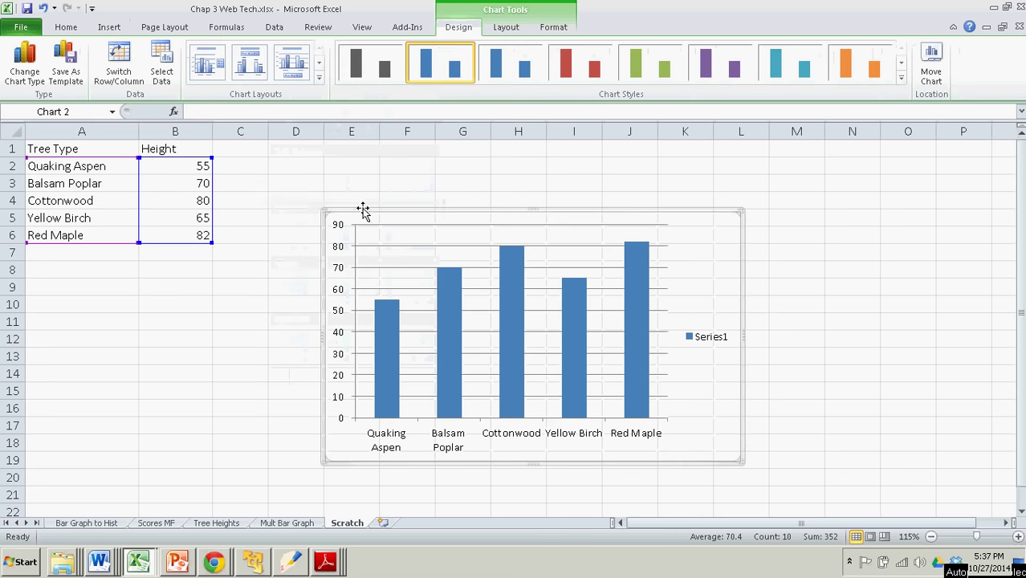
{"action": "left_click_drag", "start_coordinate": [363, 210], "coordinate": [296, 151]}
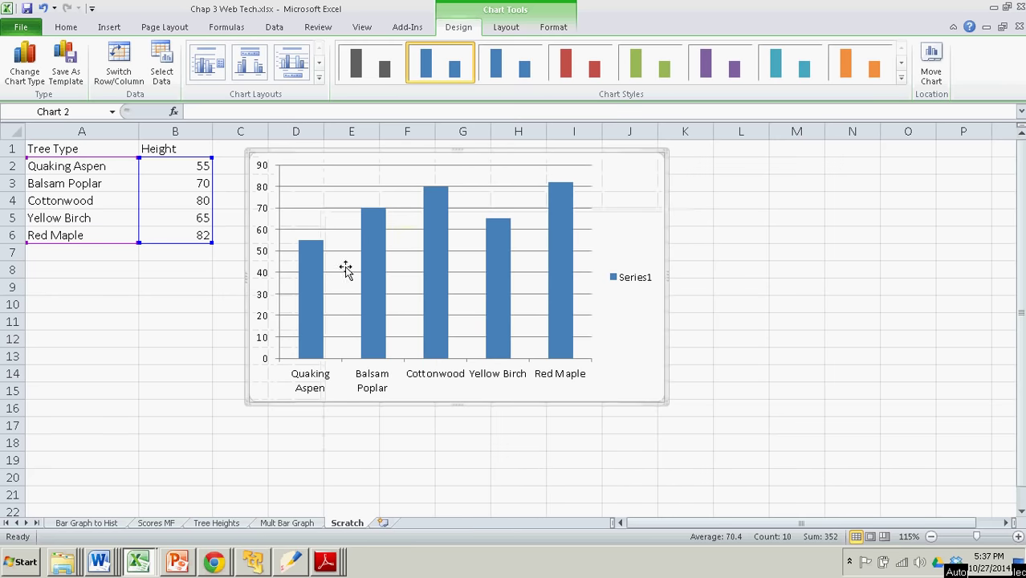
{"action": "left_click", "coordinate": [202, 168]}
{"action": "left_click", "coordinate": [195, 185]}
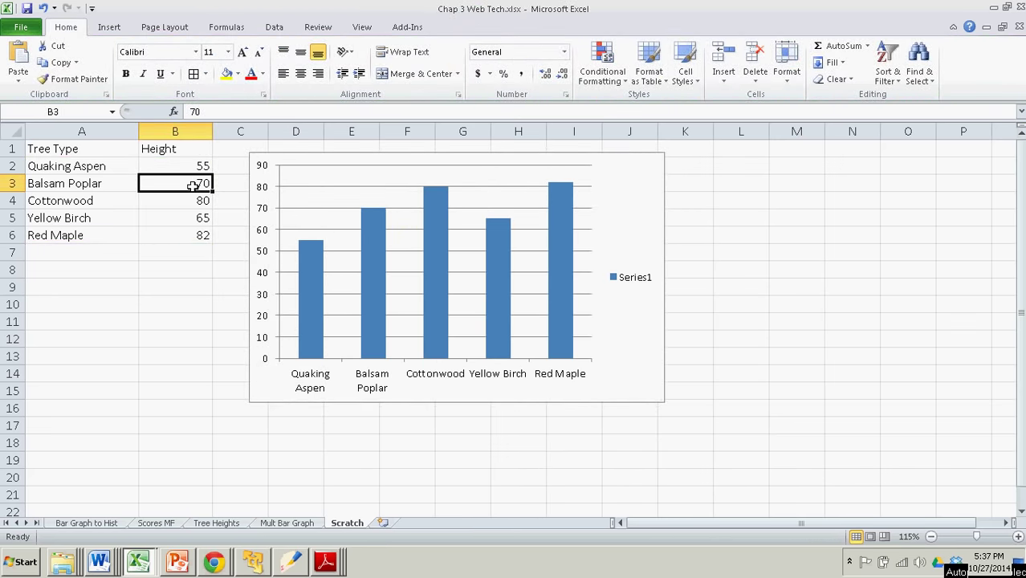
{"action": "left_click", "coordinate": [188, 219]}
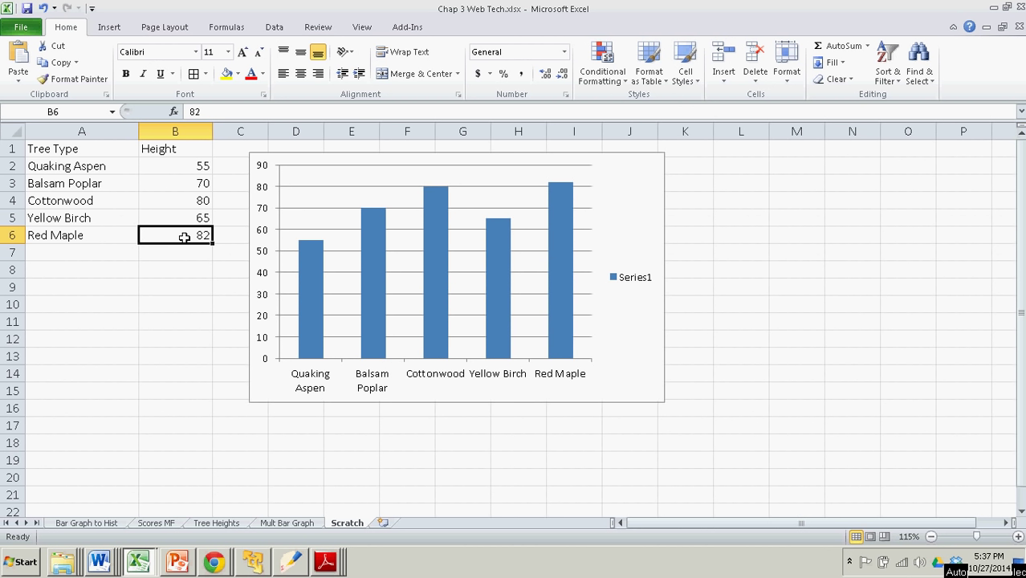
{"action": "left_click", "coordinate": [624, 232]}
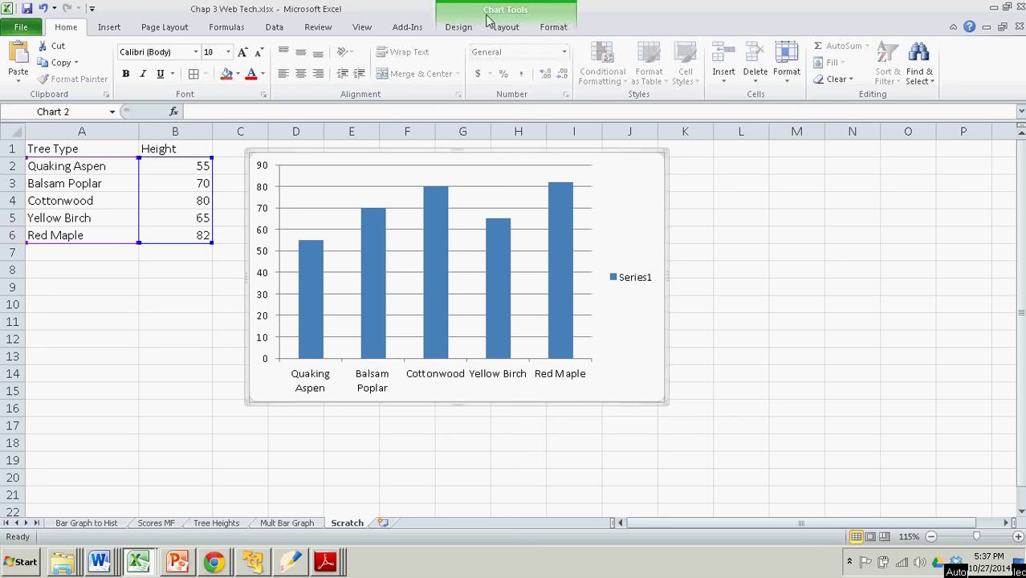
{"action": "left_click", "coordinate": [772, 306]}
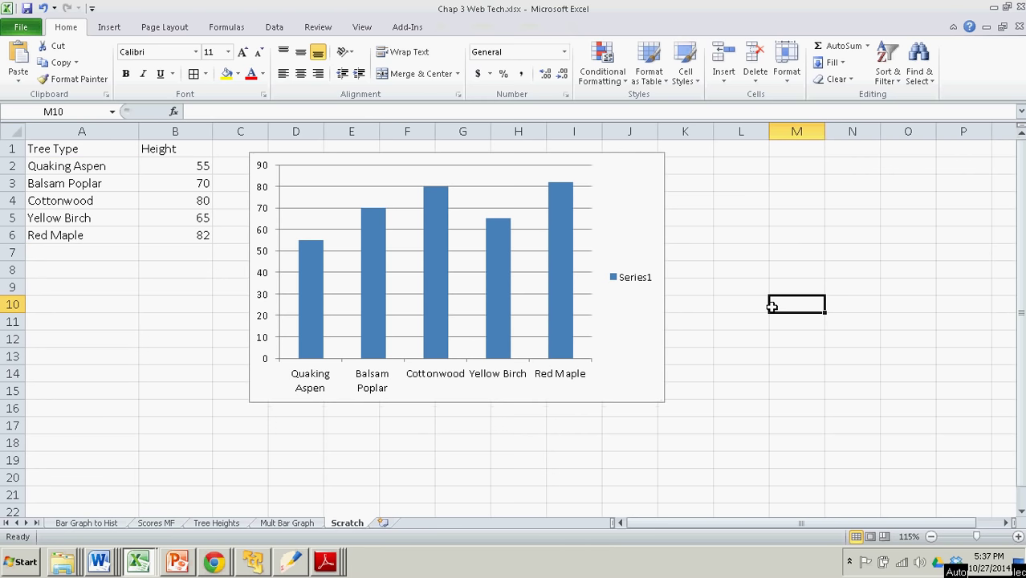
{"action": "left_click", "coordinate": [630, 231]}
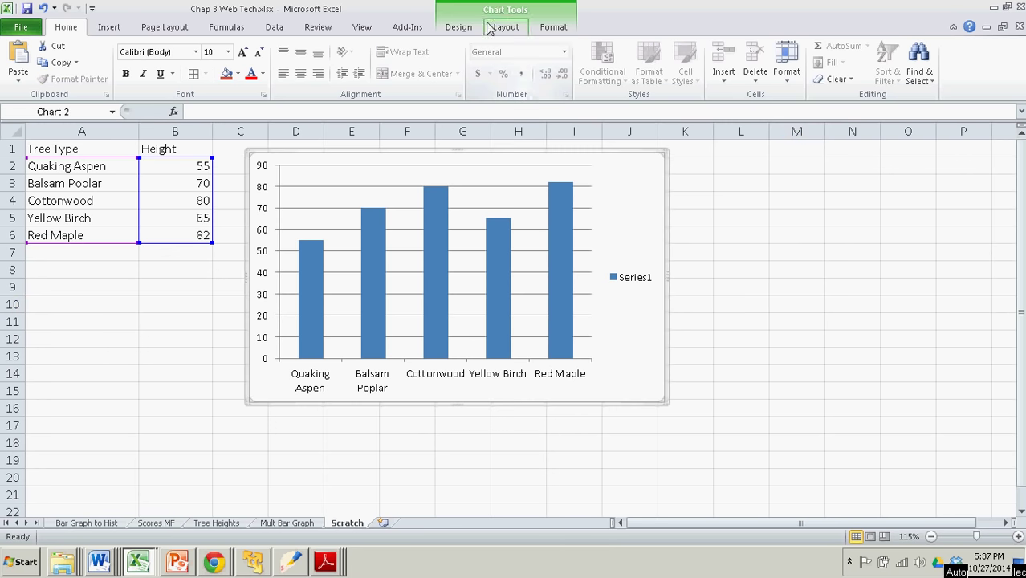
{"action": "left_click", "coordinate": [460, 29]}
{"action": "left_click", "coordinate": [497, 29]}
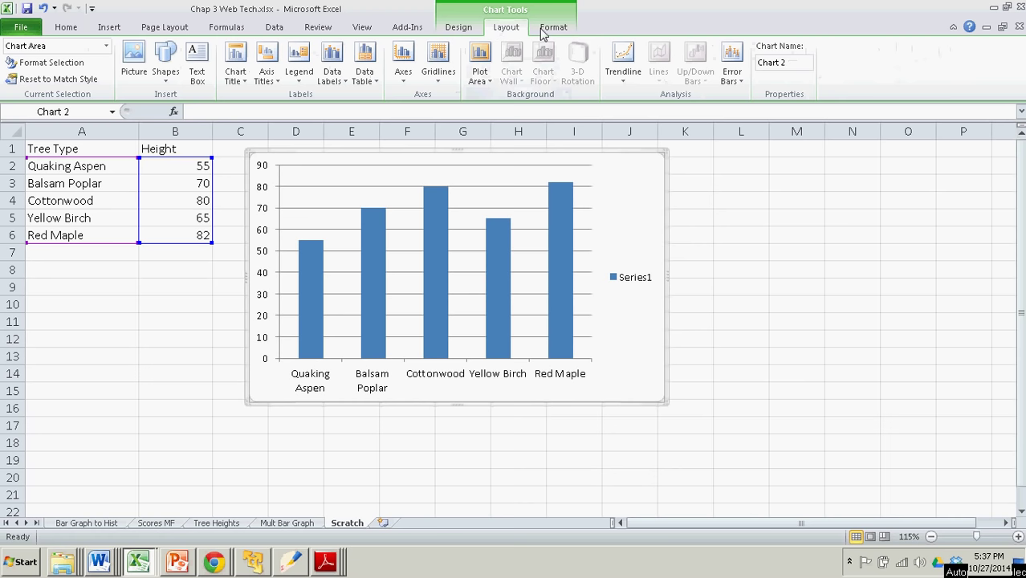
{"action": "left_click", "coordinate": [558, 31]}
{"action": "left_click", "coordinate": [461, 32]}
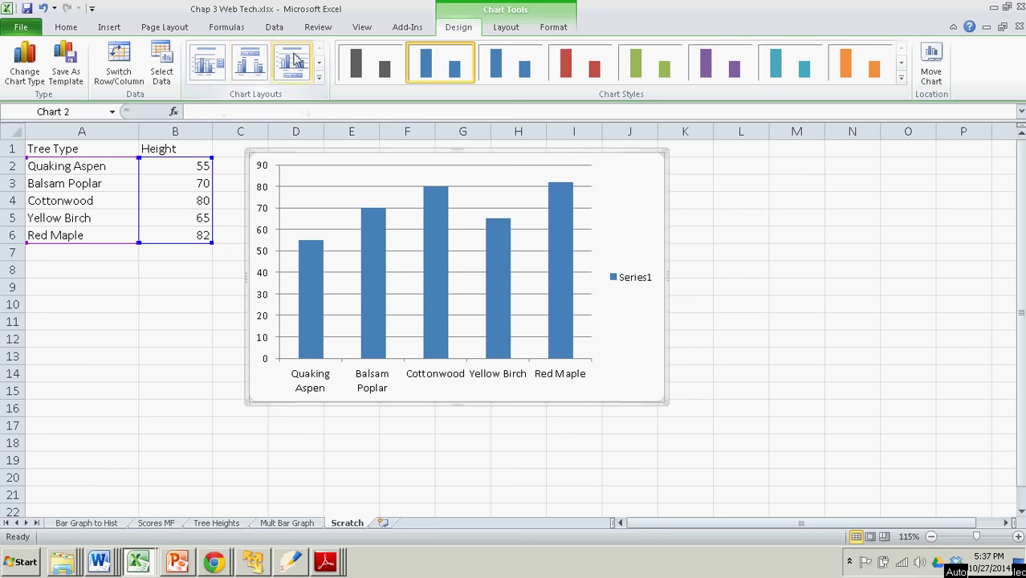
Step: Apply chart Layout 9, with chart title, both axis titles and gridlines, after trying Layout 8
{"action": "left_click", "coordinate": [318, 78]}
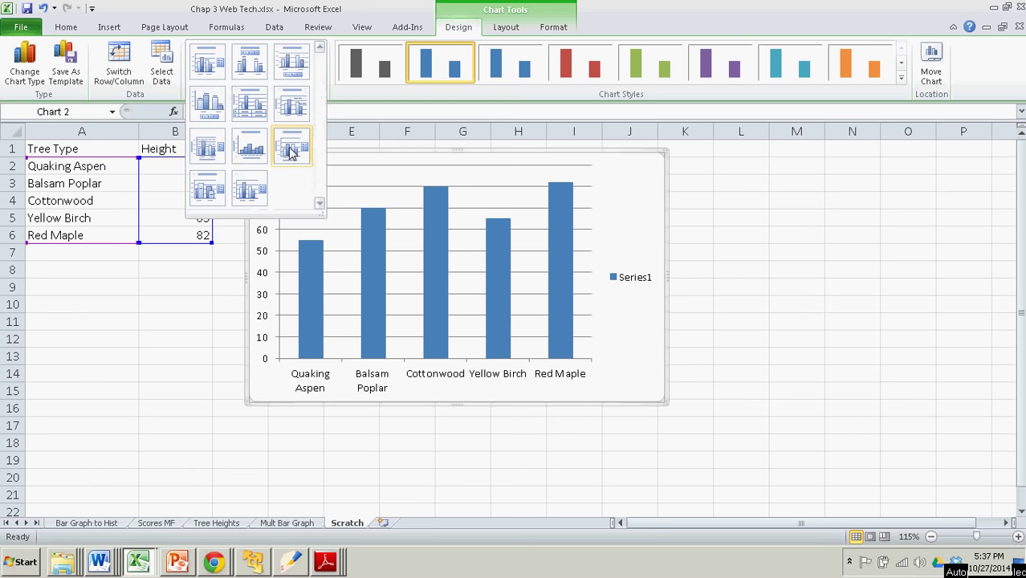
{"action": "left_click", "coordinate": [251, 149]}
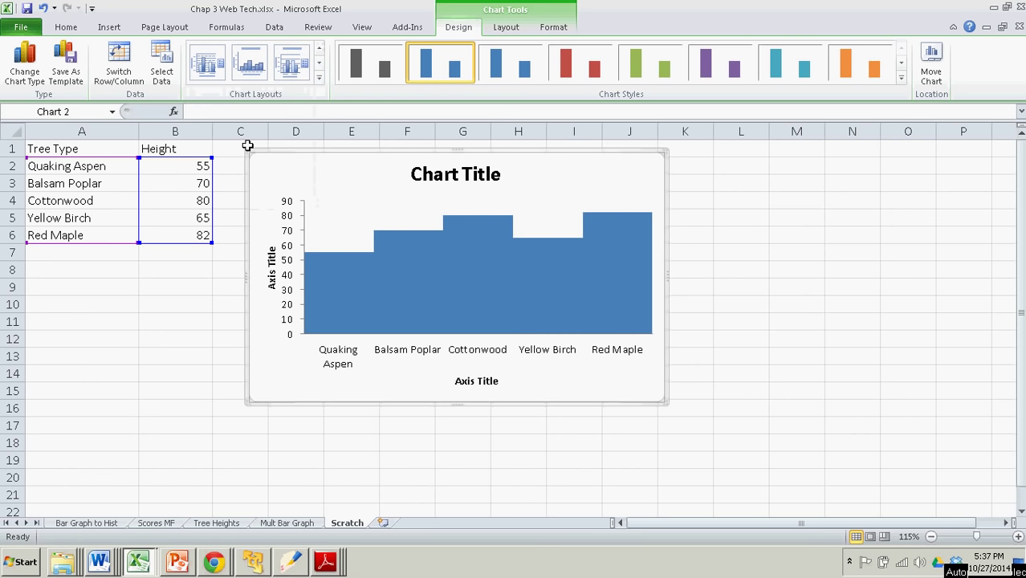
{"action": "left_click", "coordinate": [319, 77]}
{"action": "left_click", "coordinate": [287, 146]}
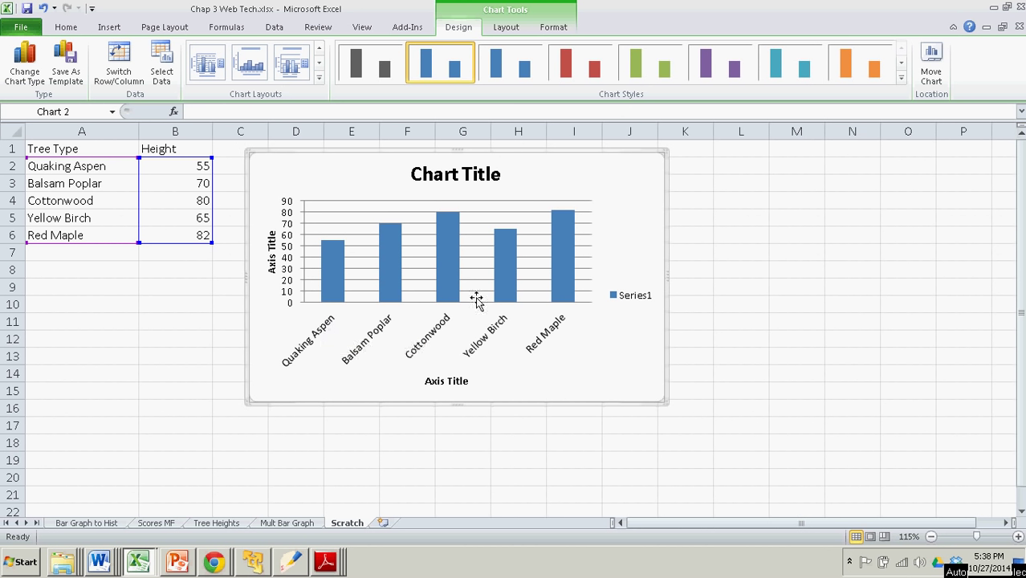
Step: Delete the Series1 legend and the horizontal axis title from the chart
{"action": "left_click", "coordinate": [637, 298]}
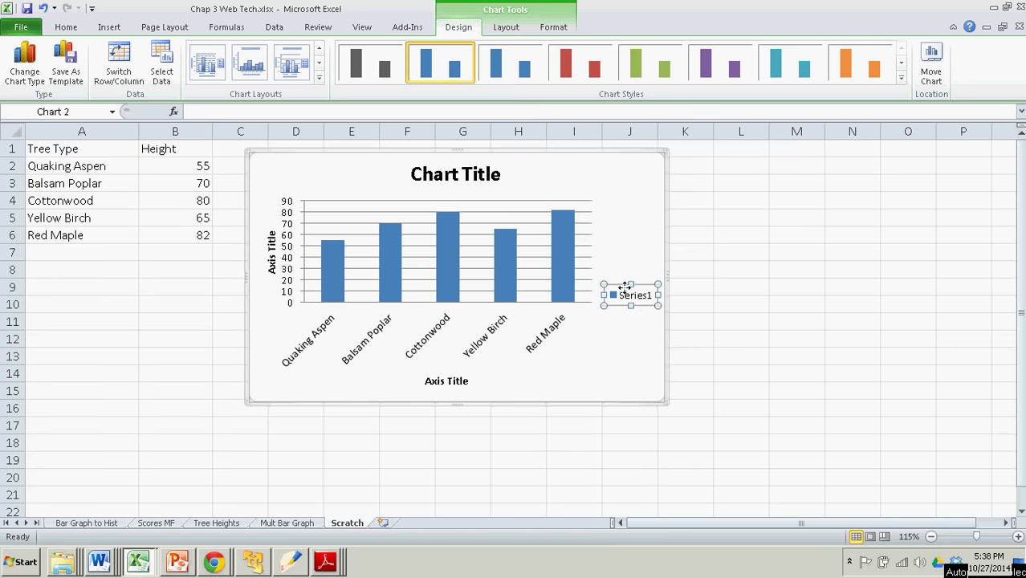
{"action": "key", "text": "Delete"}
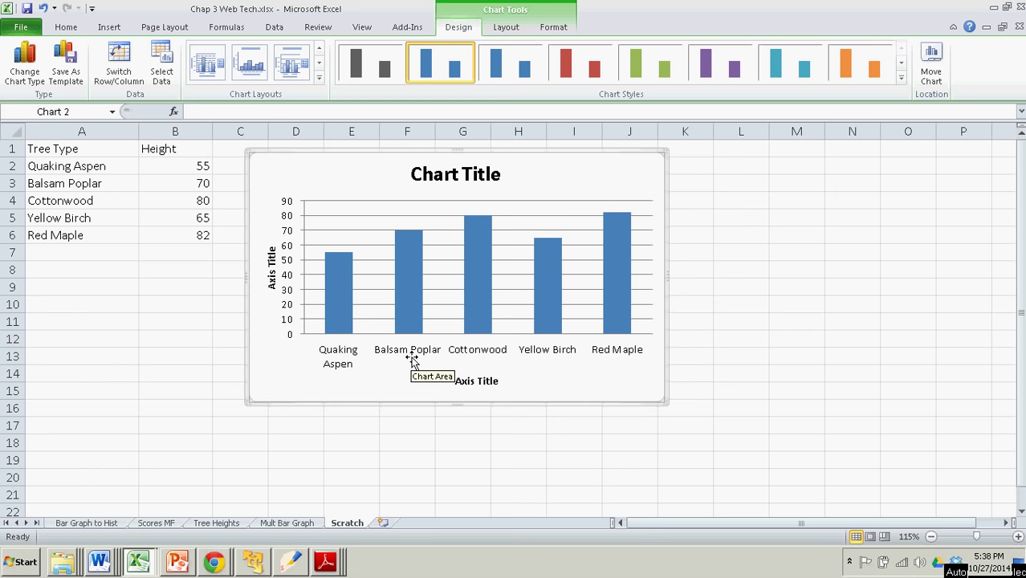
{"action": "left_click", "coordinate": [477, 381]}
{"action": "key", "text": "Delete"}
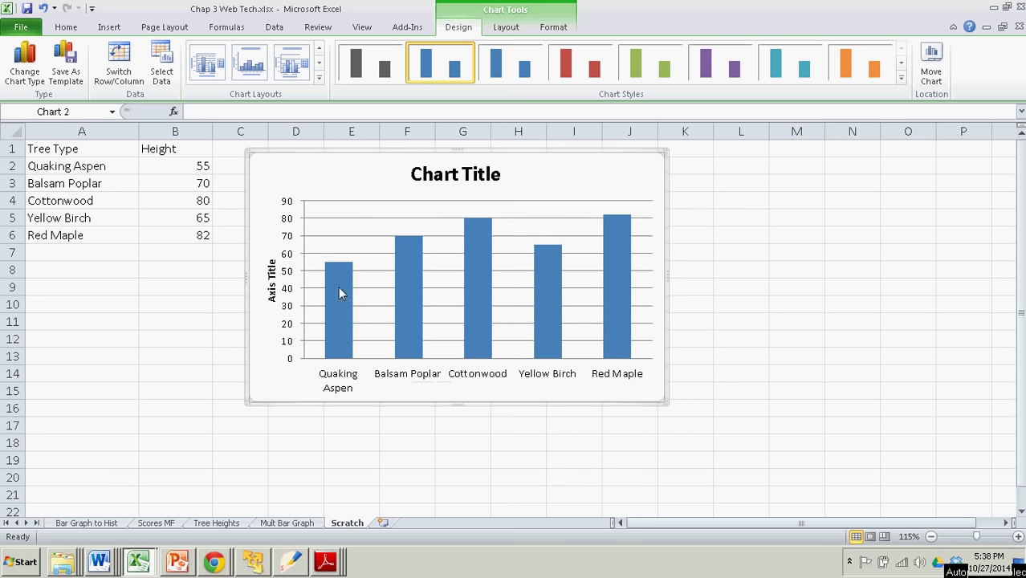
Step: Label the vertical axis 'Average Height'
{"action": "left_click", "coordinate": [275, 293]}
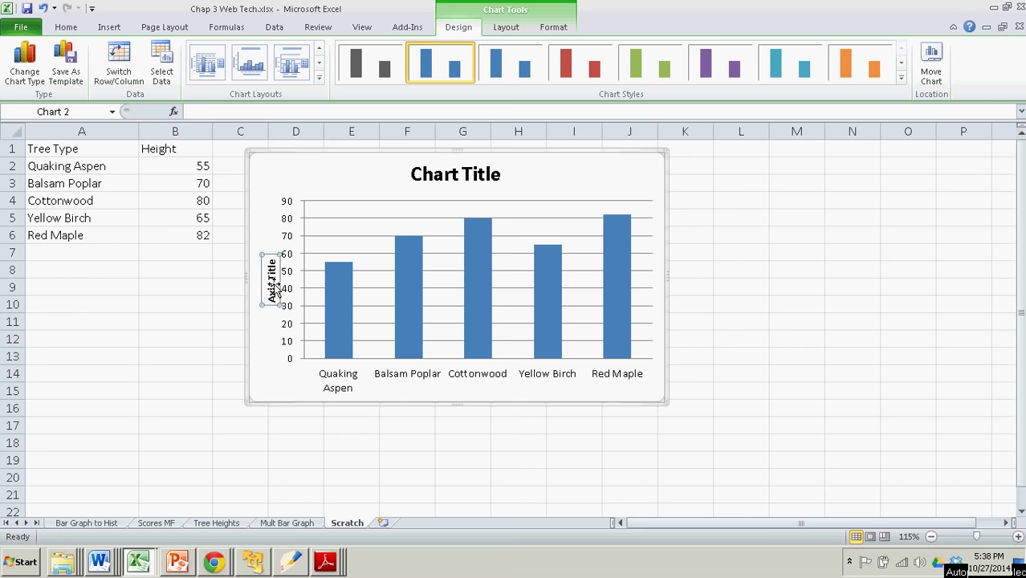
{"action": "type", "text": "Average Heigh"}
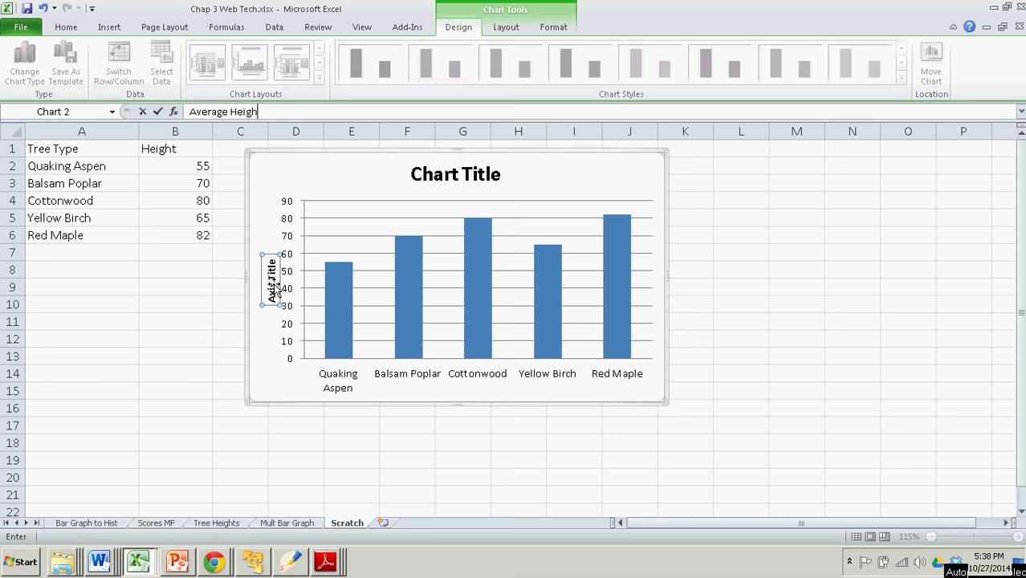
{"action": "type", "text": "t"}
{"action": "key", "text": "Return"}
{"action": "left_click", "coordinate": [267, 350]}
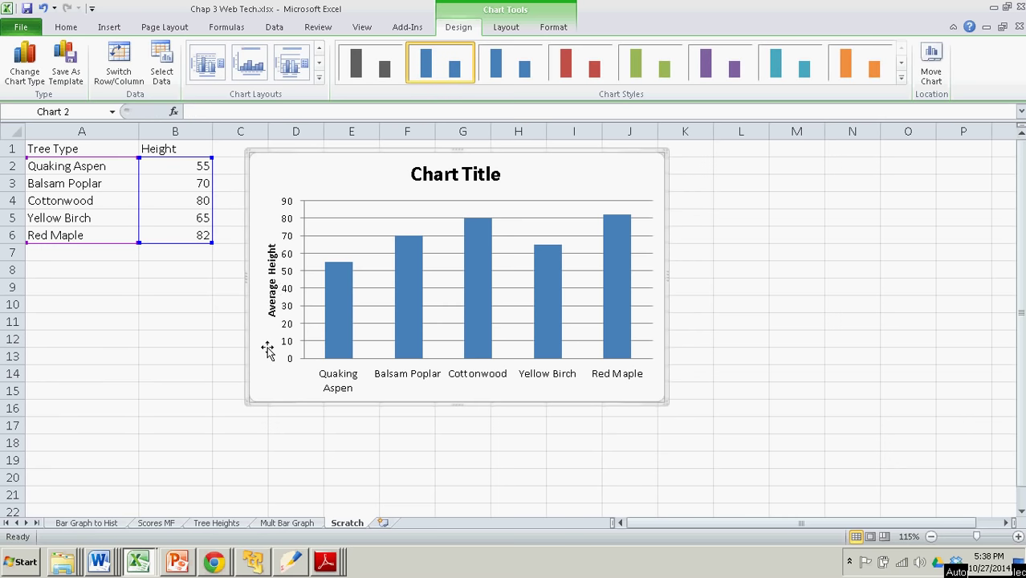
Step: Set the chart title to 'Tree Heights'
{"action": "left_click", "coordinate": [451, 172]}
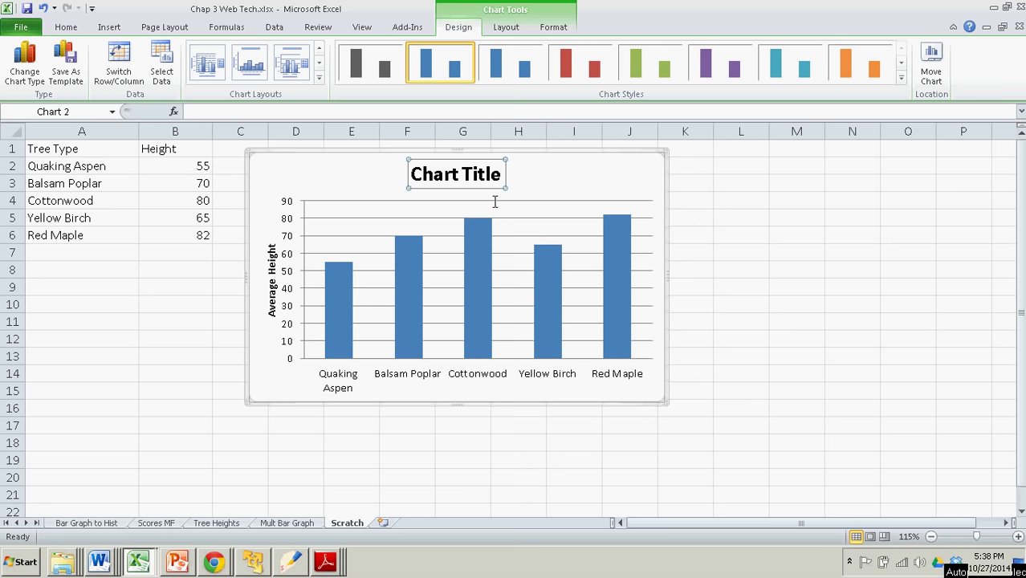
{"action": "type", "text": "Tre"}
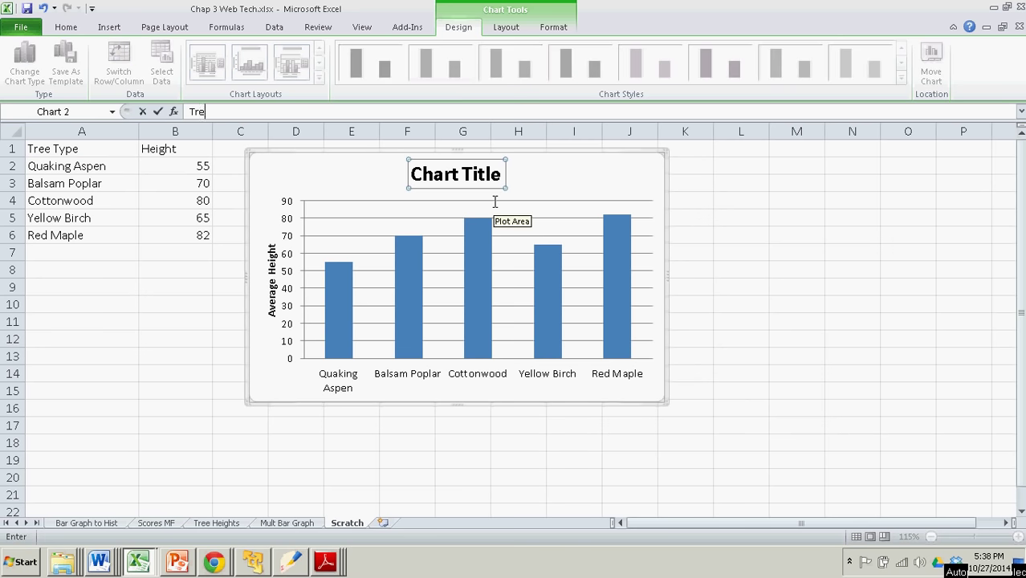
{"action": "type", "text": "e He"}
{"action": "key", "text": "BackSpace"}
{"action": "key", "text": "BackSpace"}
{"action": "type", "text": "Heig"}
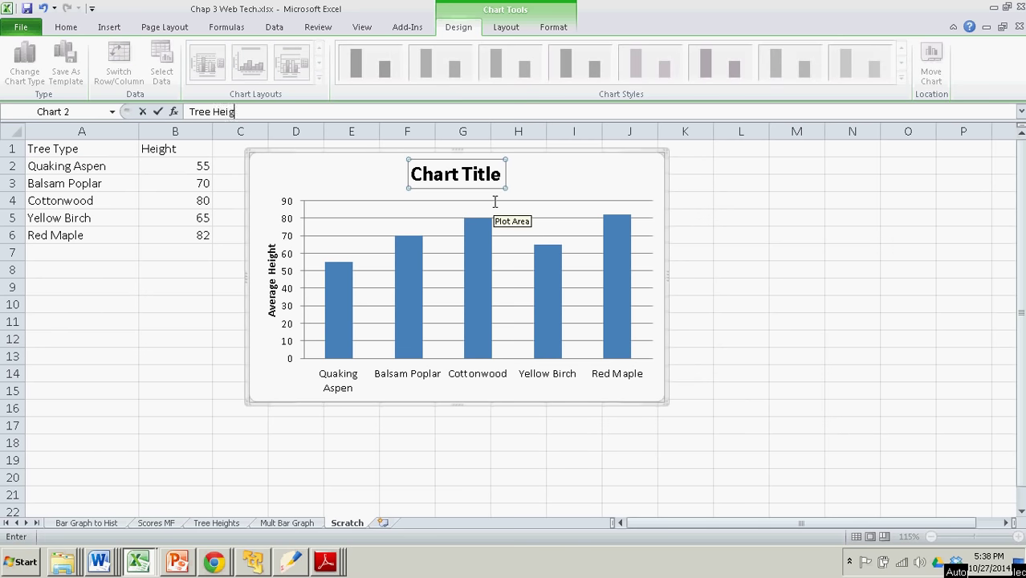
{"action": "type", "text": "hts"}
{"action": "key", "text": "Return"}
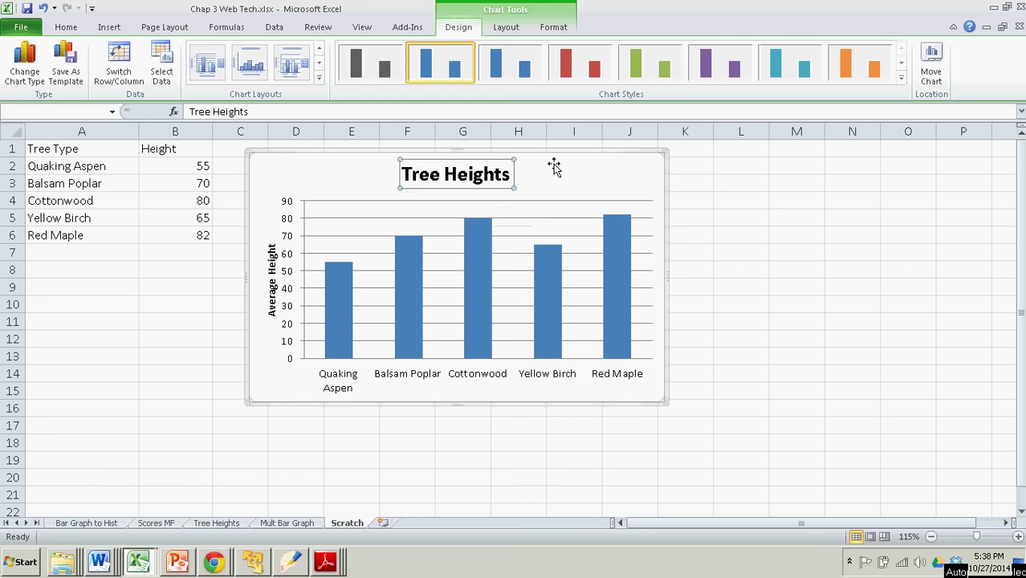
{"action": "left_click", "coordinate": [551, 165]}
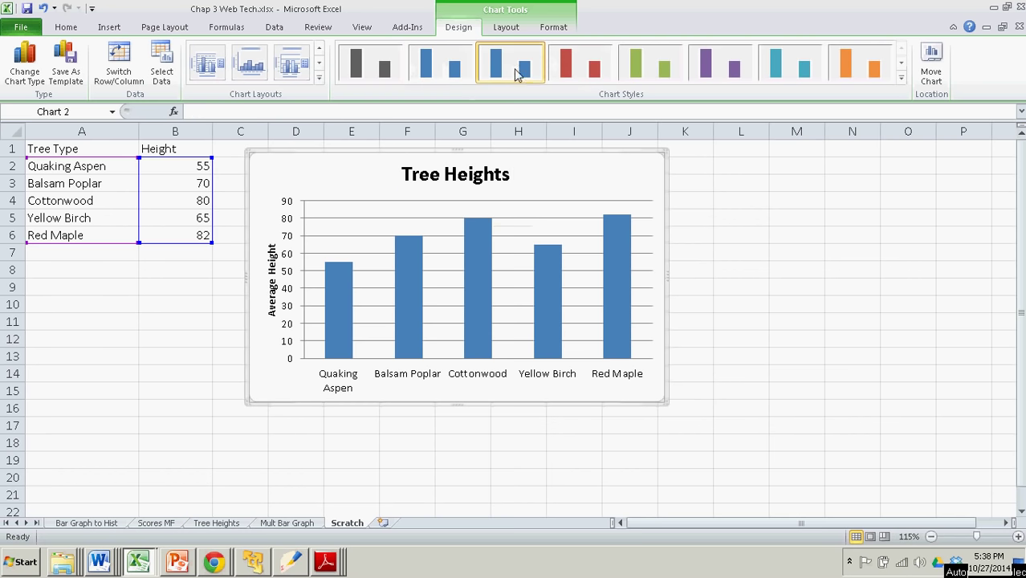
{"action": "left_click", "coordinate": [576, 68]}
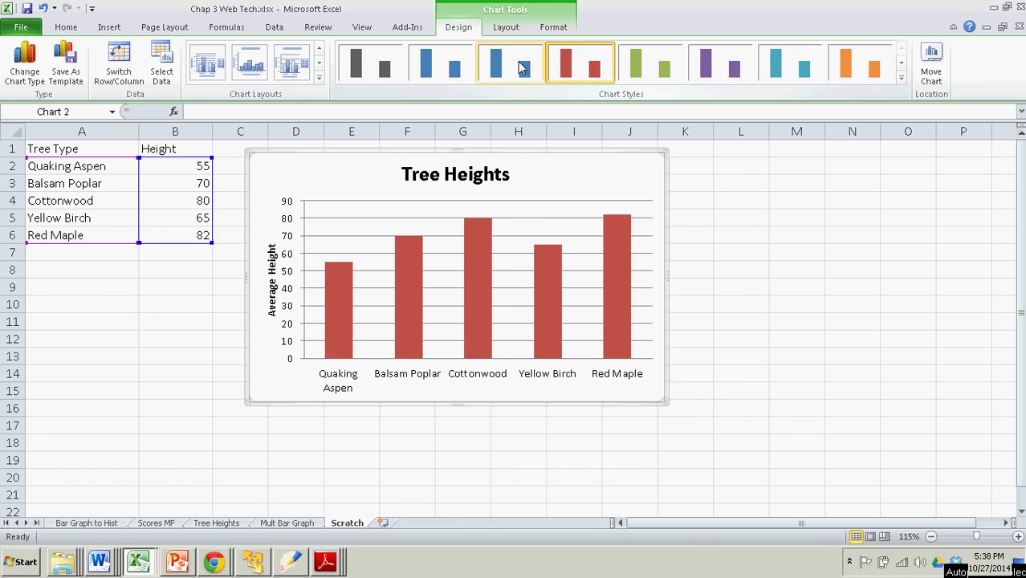
{"action": "left_click", "coordinate": [435, 68]}
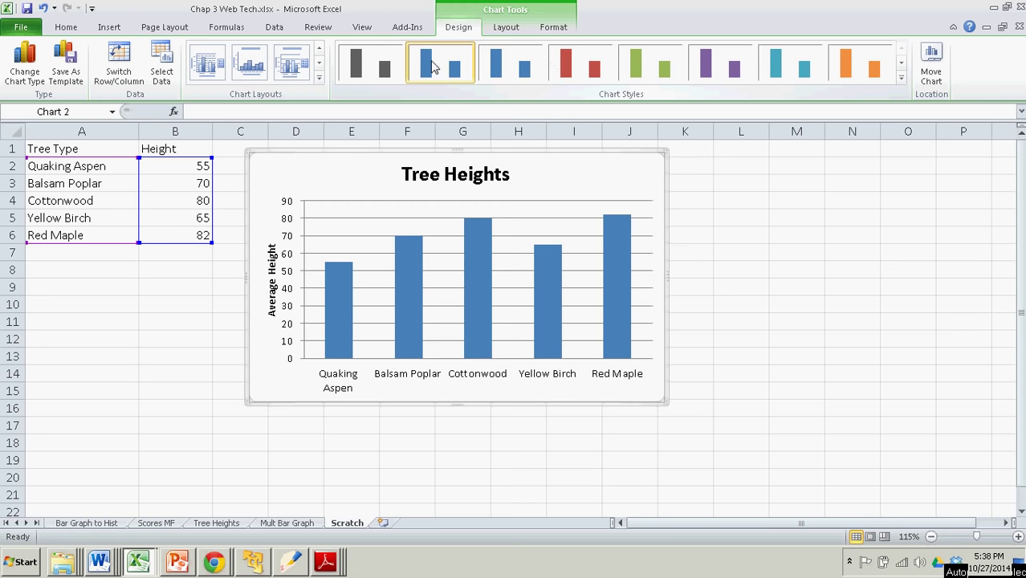
{"action": "left_click", "coordinate": [507, 29]}
{"action": "left_click", "coordinate": [552, 28]}
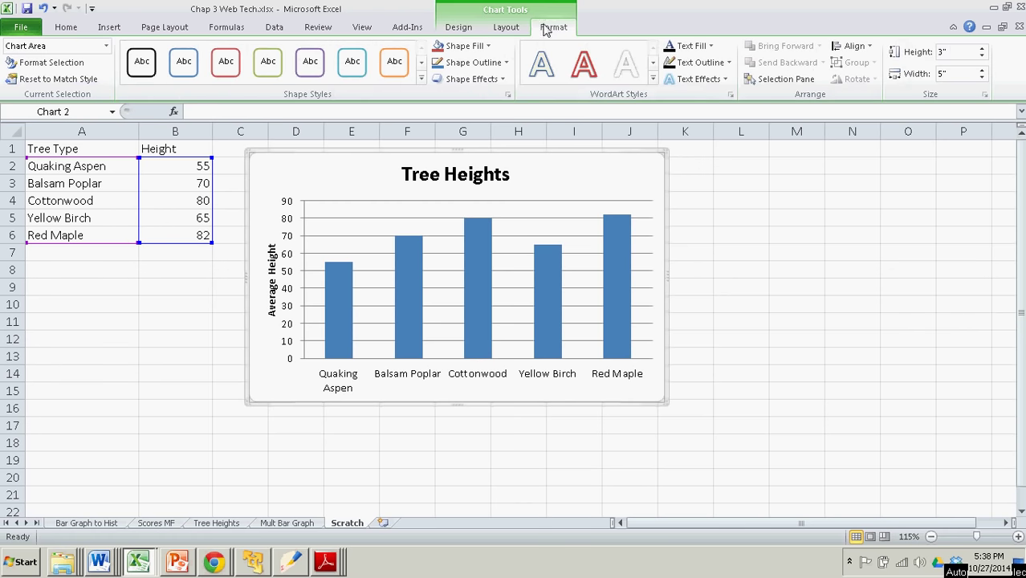
{"action": "left_click", "coordinate": [459, 27]}
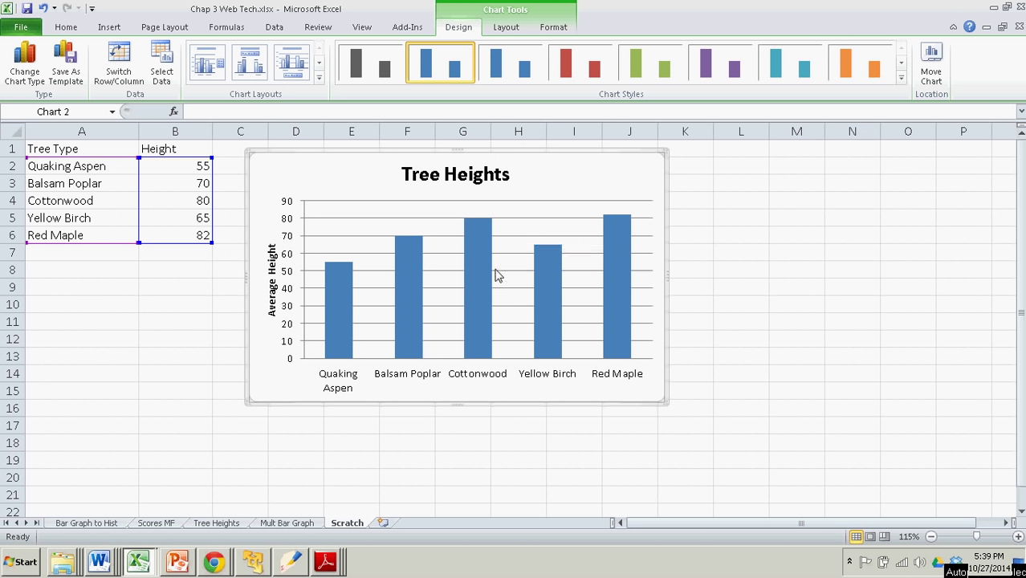
Step: Change cell A3 from Balsam Poplar to Yellow Poplar
{"action": "left_click", "coordinate": [111, 184]}
{"action": "left_click", "coordinate": [346, 185]}
{"action": "left_click", "coordinate": [178, 184]}
{"action": "left_click", "coordinate": [88, 186]}
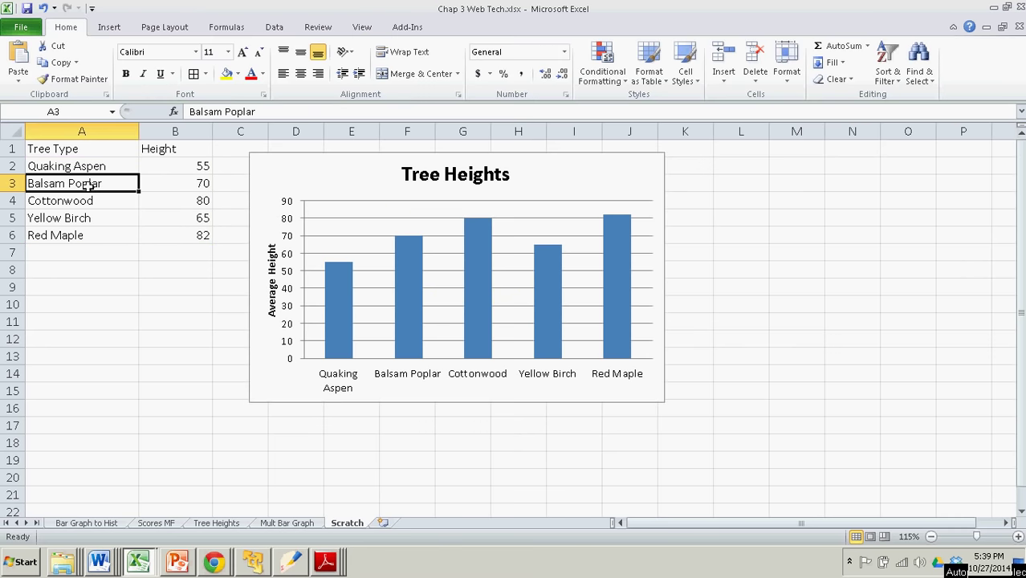
{"action": "type", "text": "Yello"}
{"action": "key", "text": "BackSpace"}
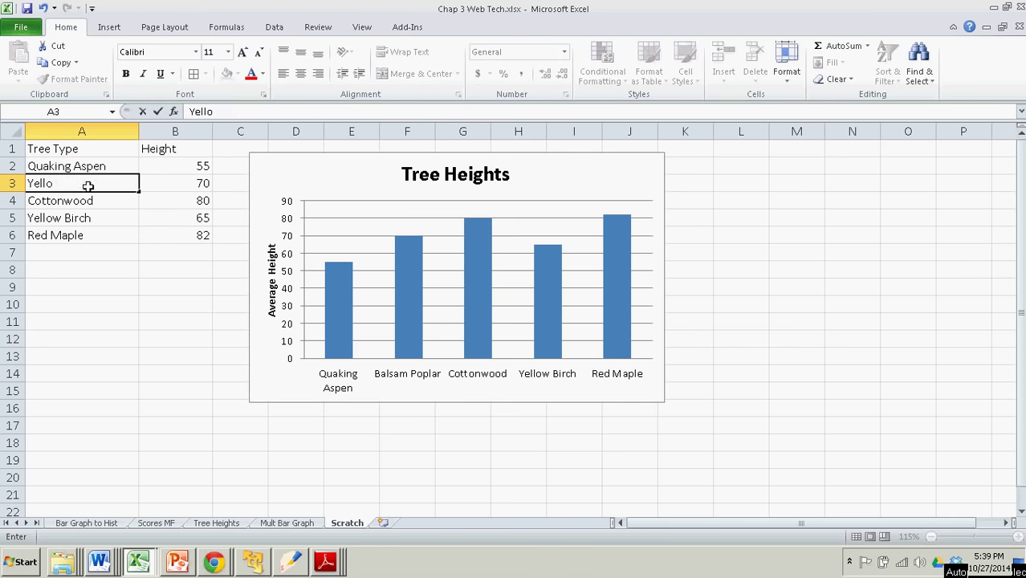
{"action": "type", "text": "w Pop"}
{"action": "type", "text": "lar"}
{"action": "key", "text": "Return"}
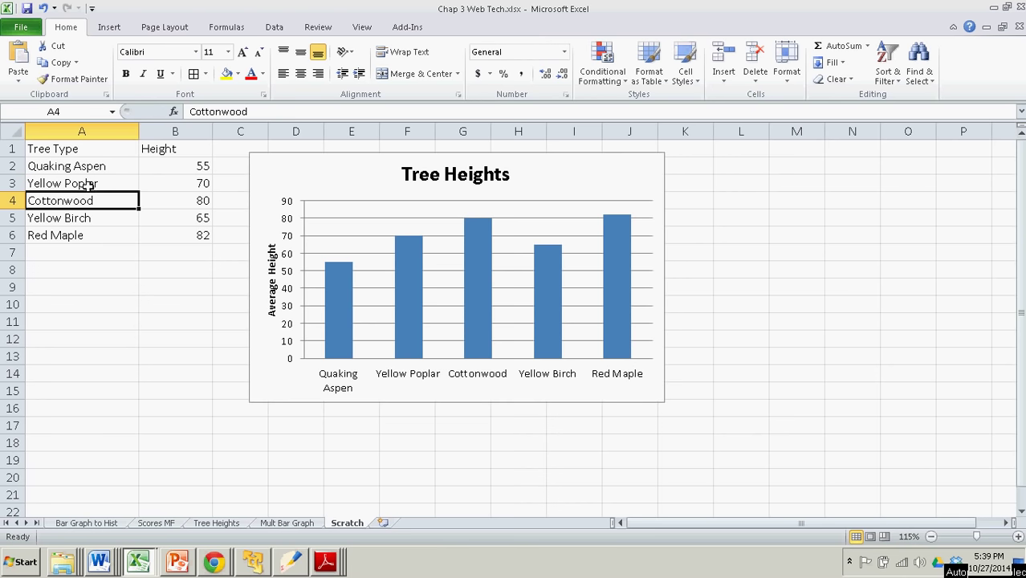
Step: Set Yellow Poplar's height in B3 to 110, then check the chart's data series source
{"action": "left_click", "coordinate": [419, 377]}
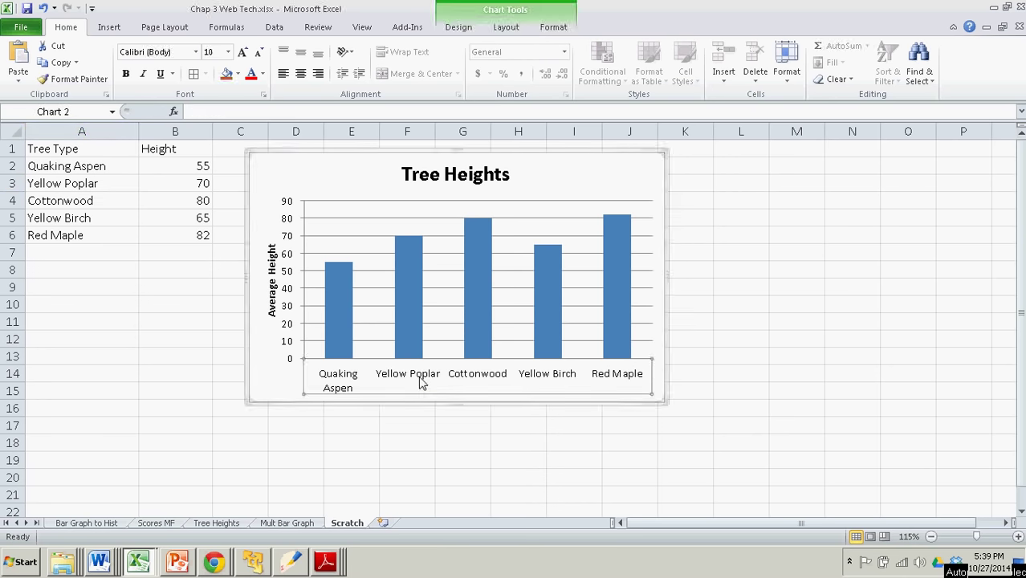
{"action": "left_click", "coordinate": [188, 183]}
{"action": "type", "text": "11"}
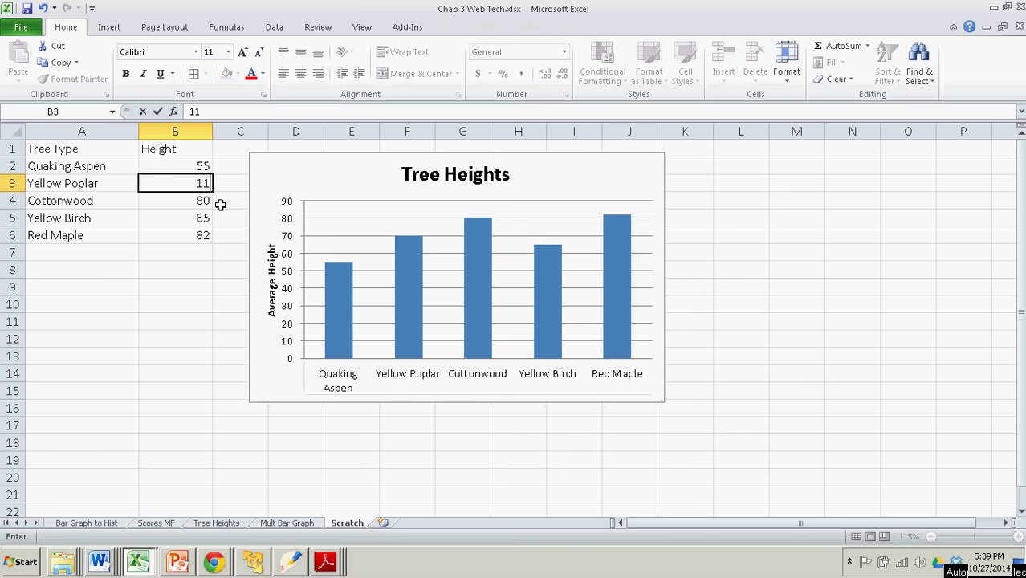
{"action": "type", "text": "0"}
{"action": "key", "text": "Return"}
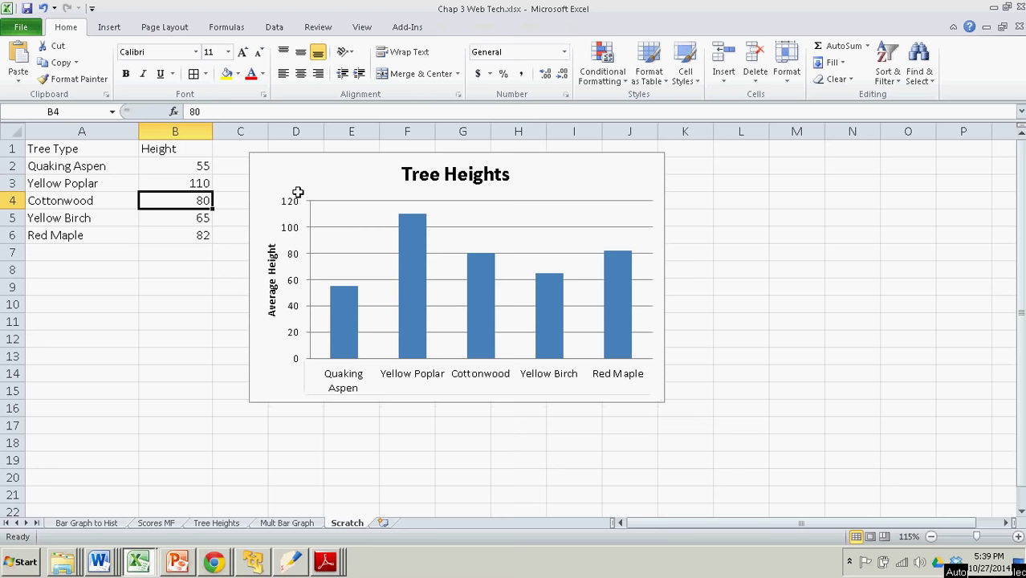
{"action": "left_click", "coordinate": [407, 262]}
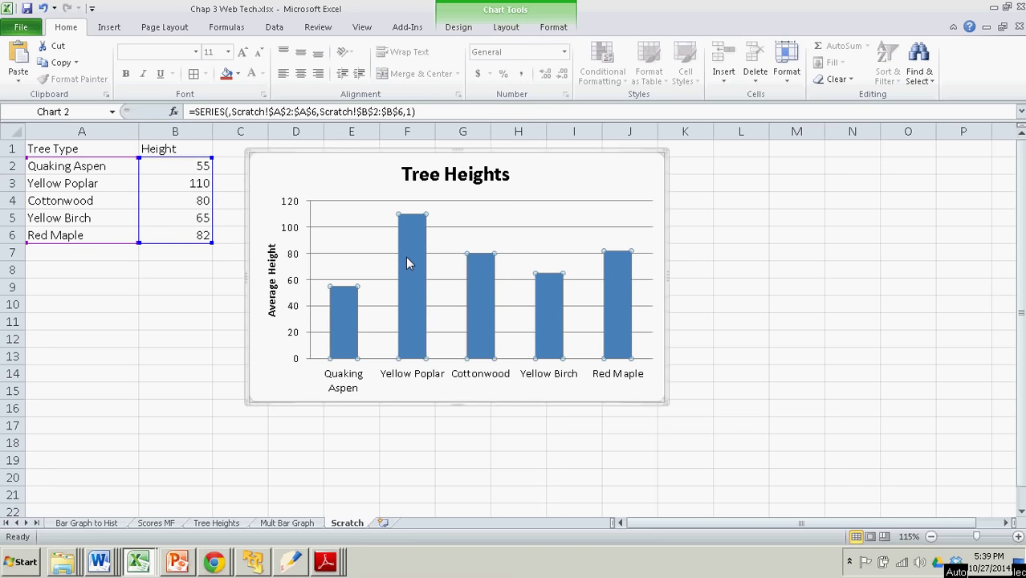